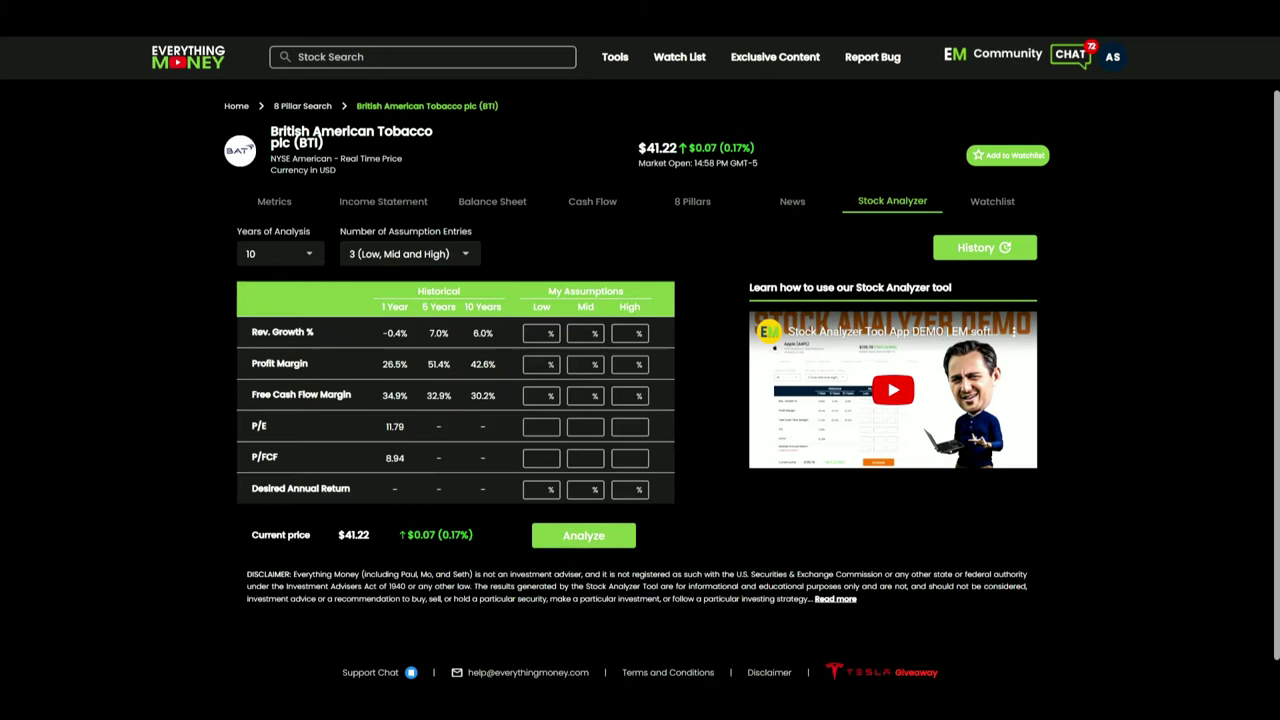
# Set the revenue growth assumptions to 0% low, 4% mid and 8% high
pyautogui.click(550, 334)
pyautogui.write('0')
pyautogui.press('Tab')
pyautogui.write('4')
pyautogui.press('Tab')
pyautogui.write('8')
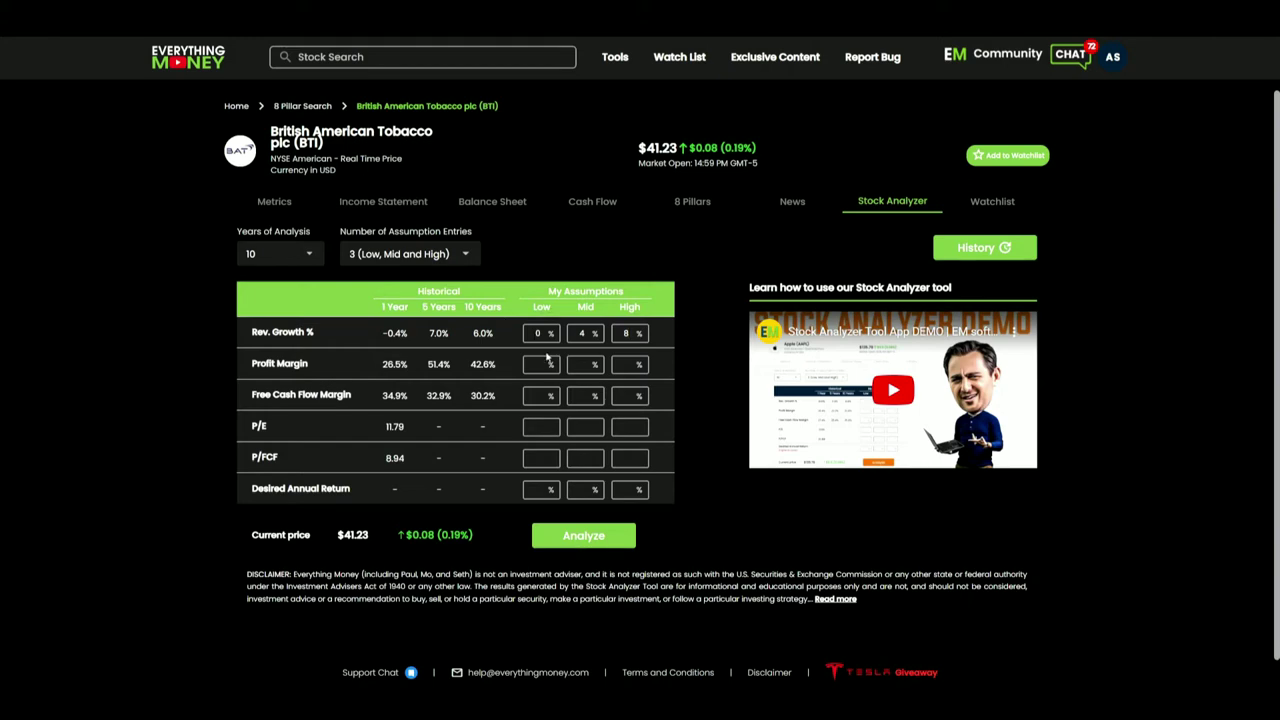
# Show the British American Tobacco income statement in annual format
pyautogui.click(366, 201)
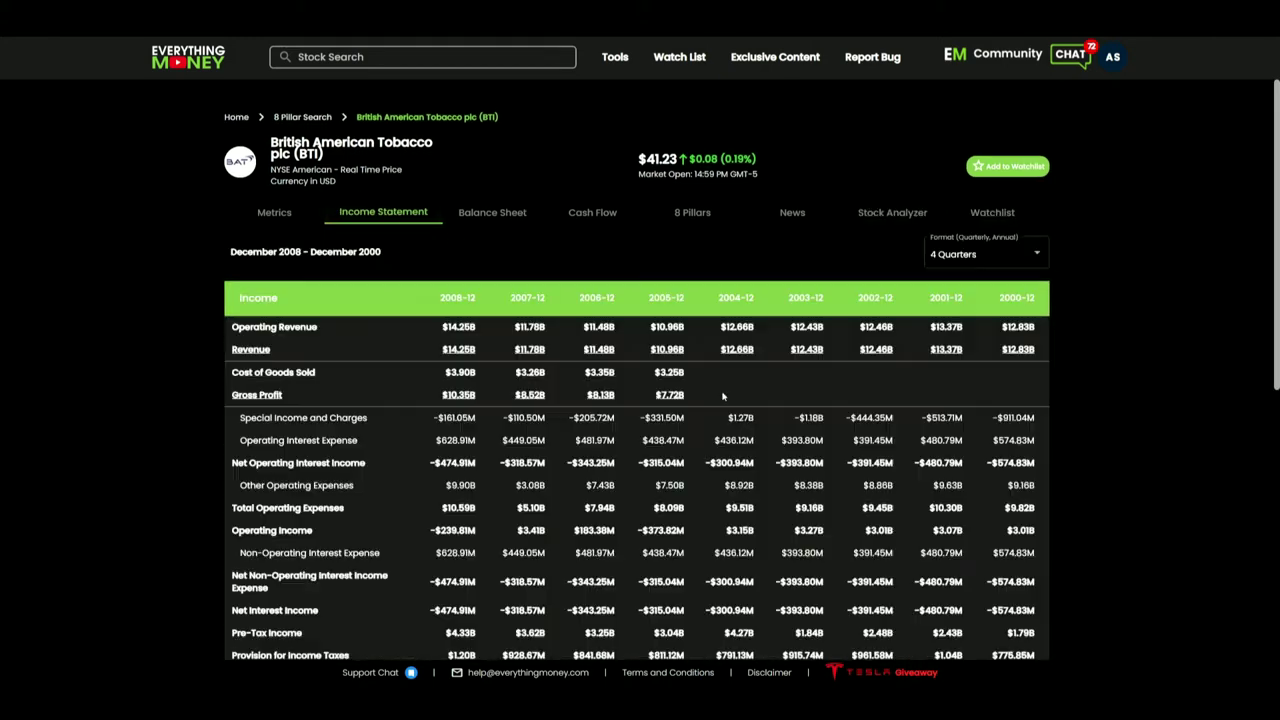
pyautogui.click(945, 254)
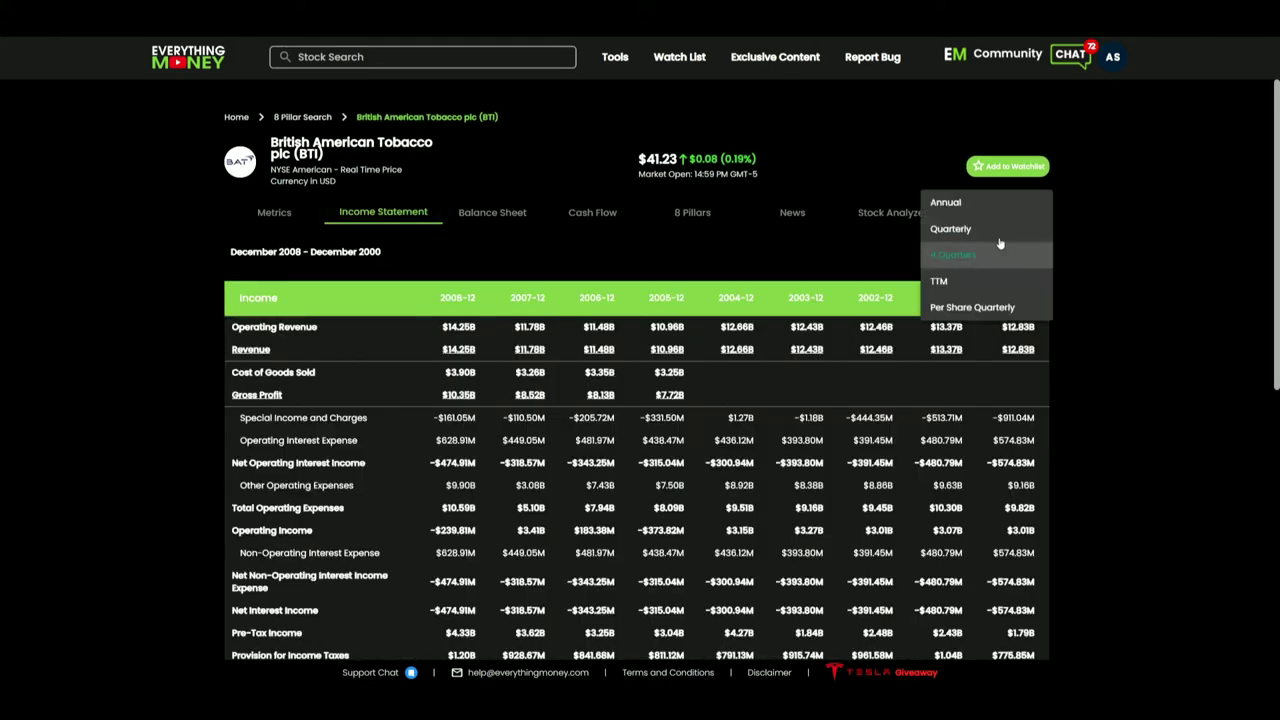
pyautogui.click(990, 204)
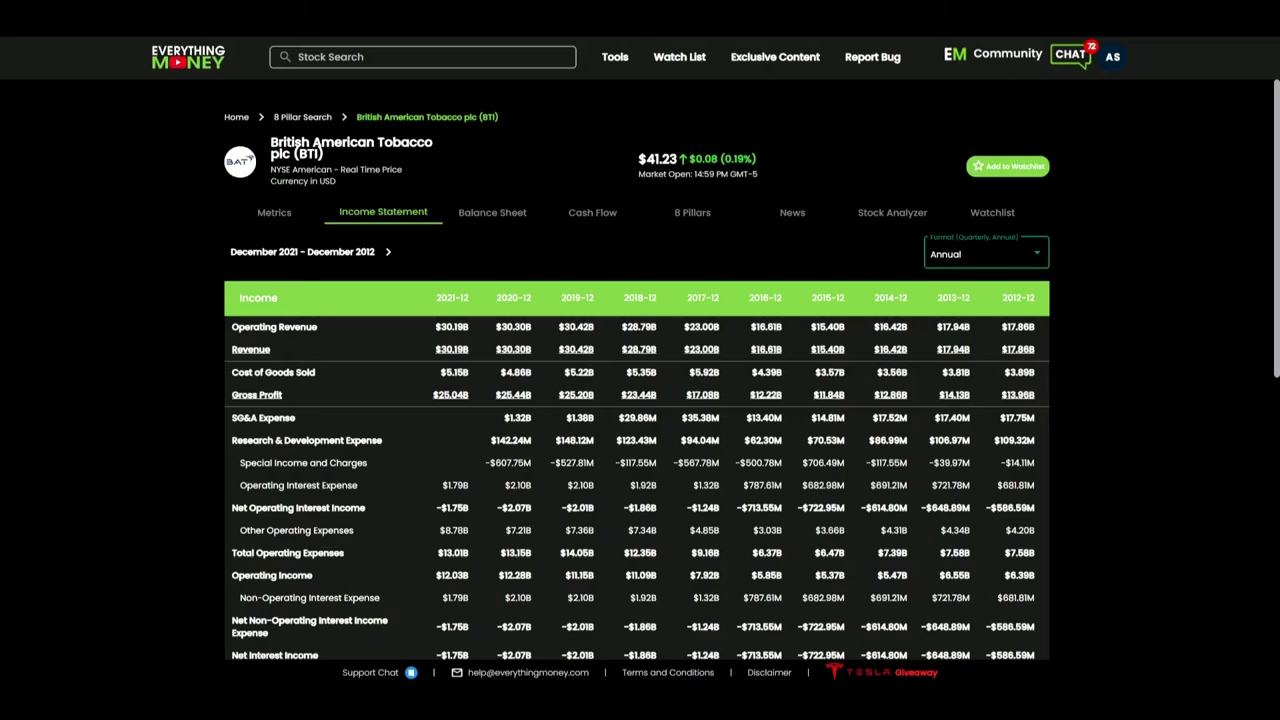
# Show the company's cash flow statement in annual format and review its operating, investing and financing figures
pyautogui.click(596, 213)
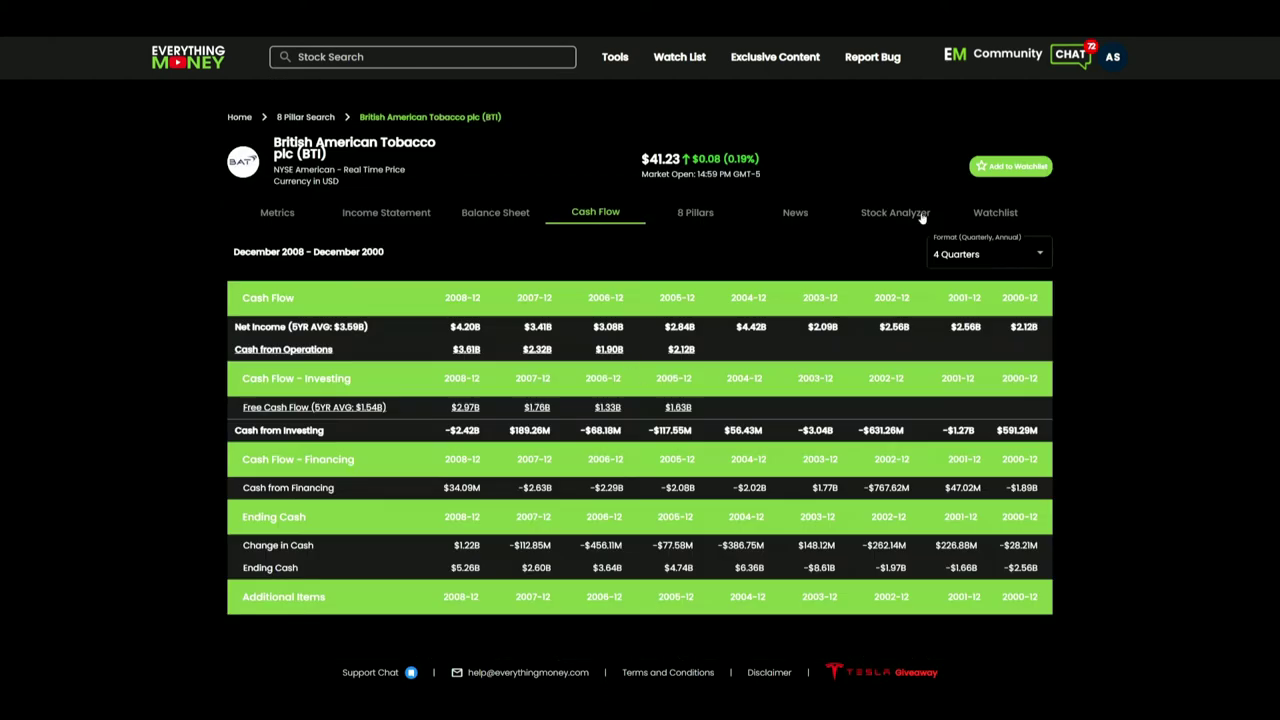
pyautogui.click(988, 255)
pyautogui.click(986, 203)
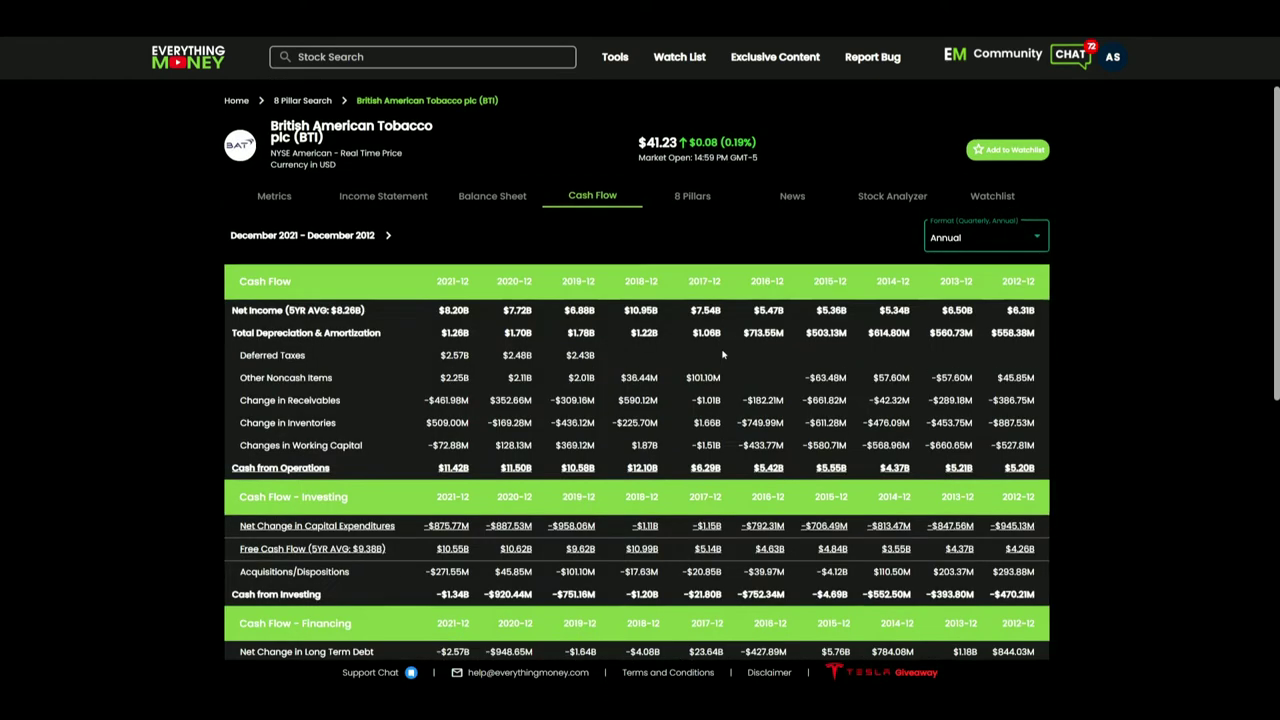
pyautogui.scroll(-2, 562, 376)
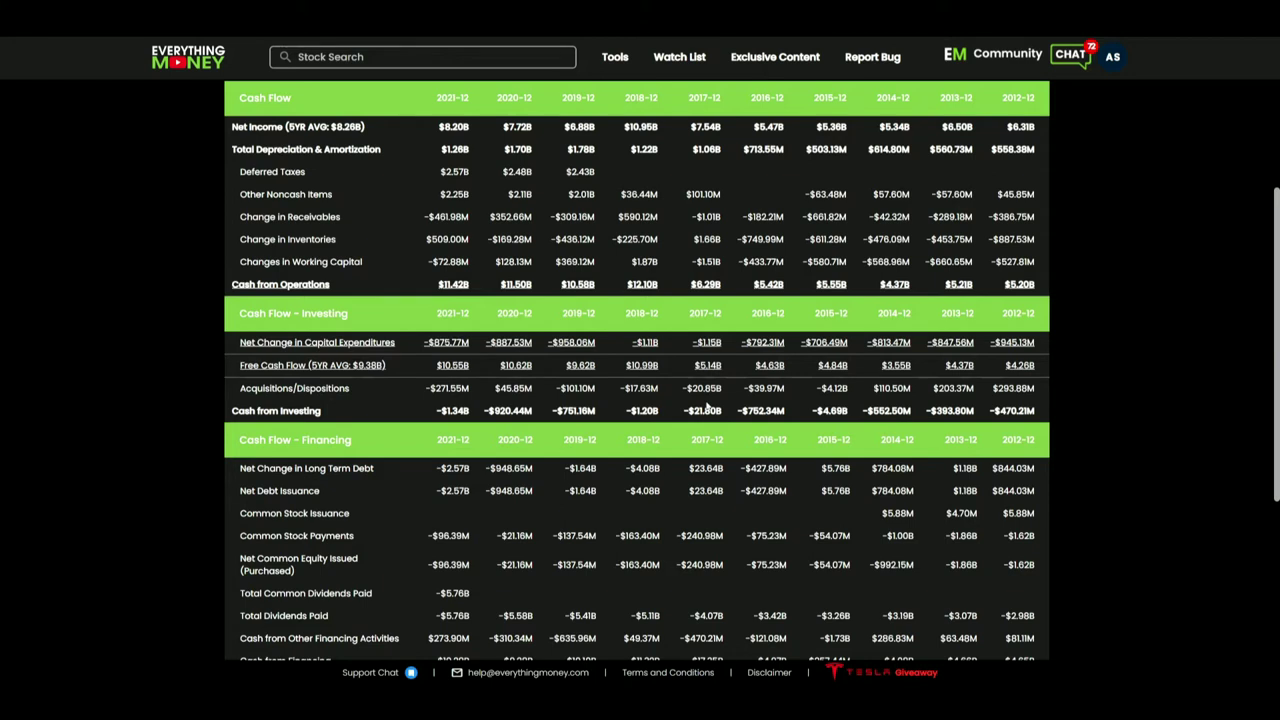
pyautogui.scroll(3, 640, 400)
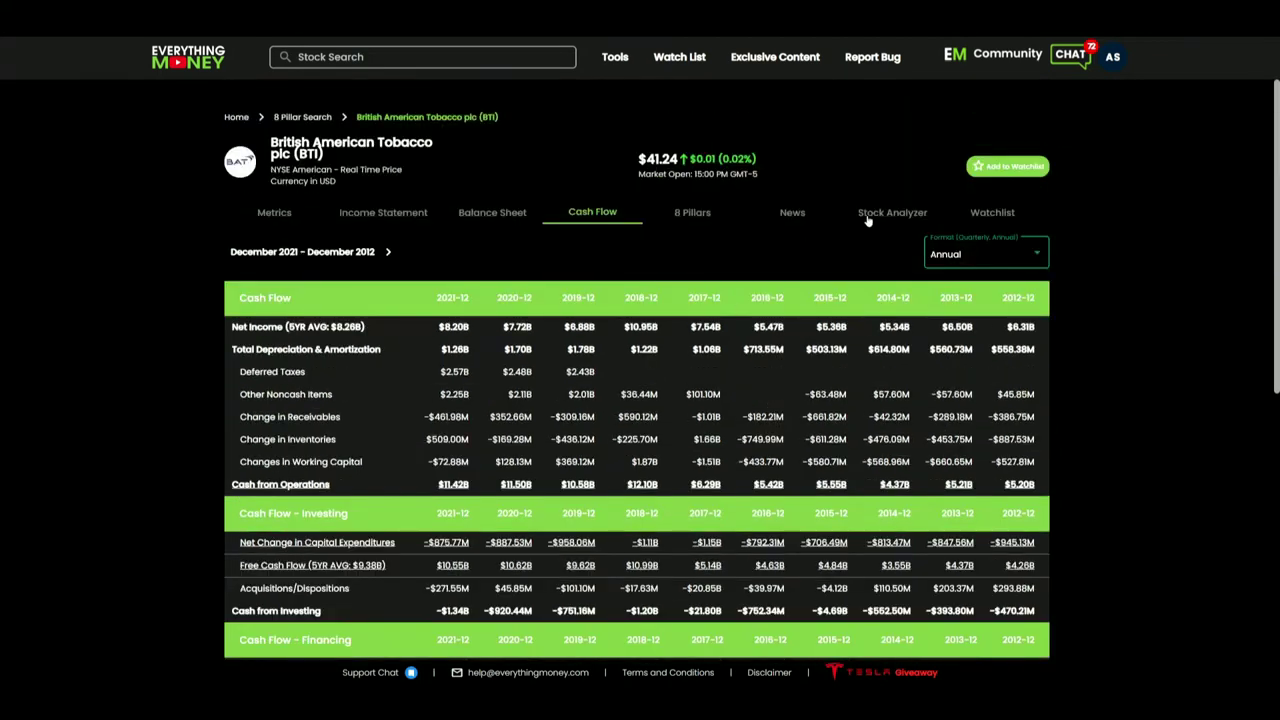
# Return to the Stock Analyzer and enter profit margin assumptions of 30% low, 35% mid and 40% high
pyautogui.click(868, 218)
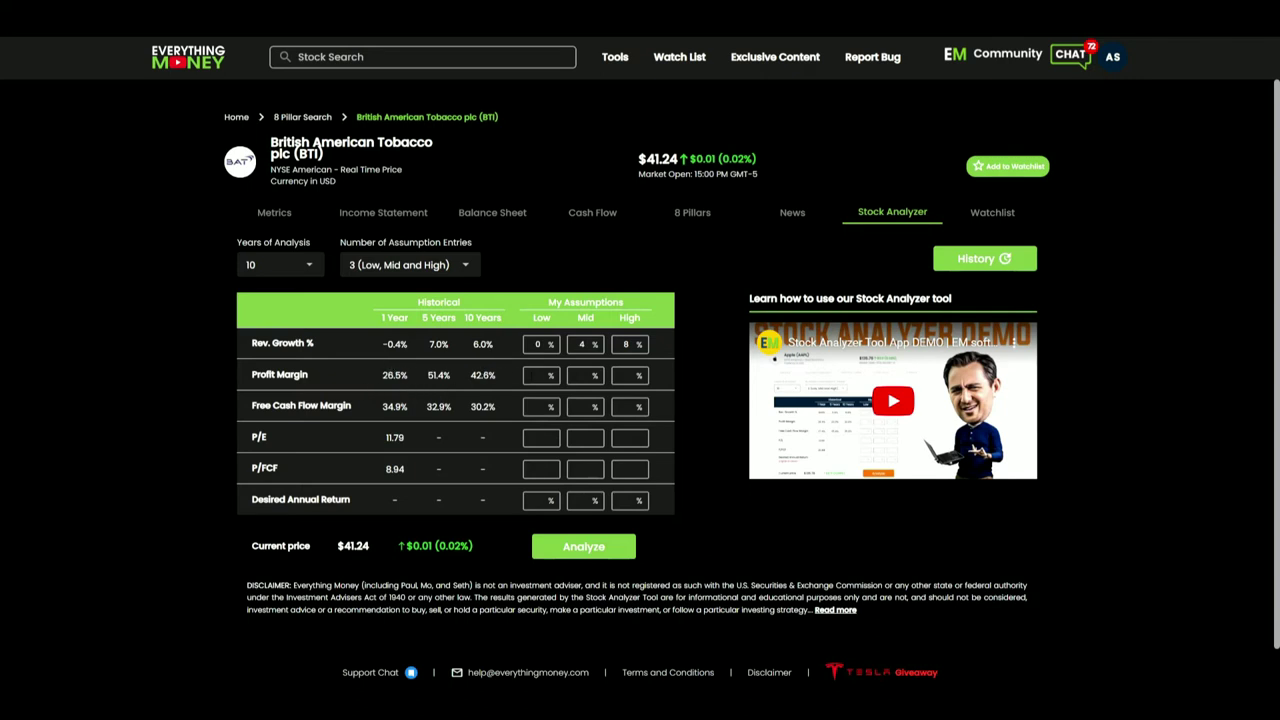
pyautogui.click(537, 375)
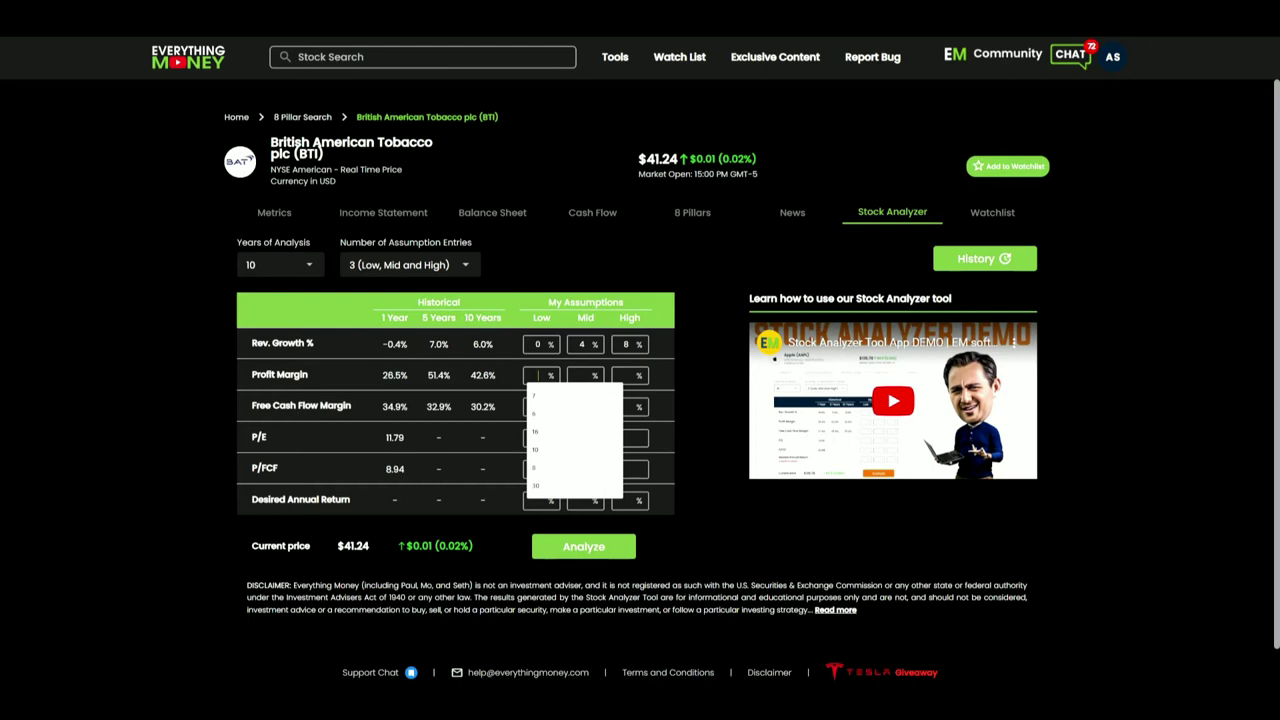
pyautogui.write('30')
pyautogui.press('Tab')
pyautogui.write('35')
pyautogui.press('Tab')
pyautogui.write('4')
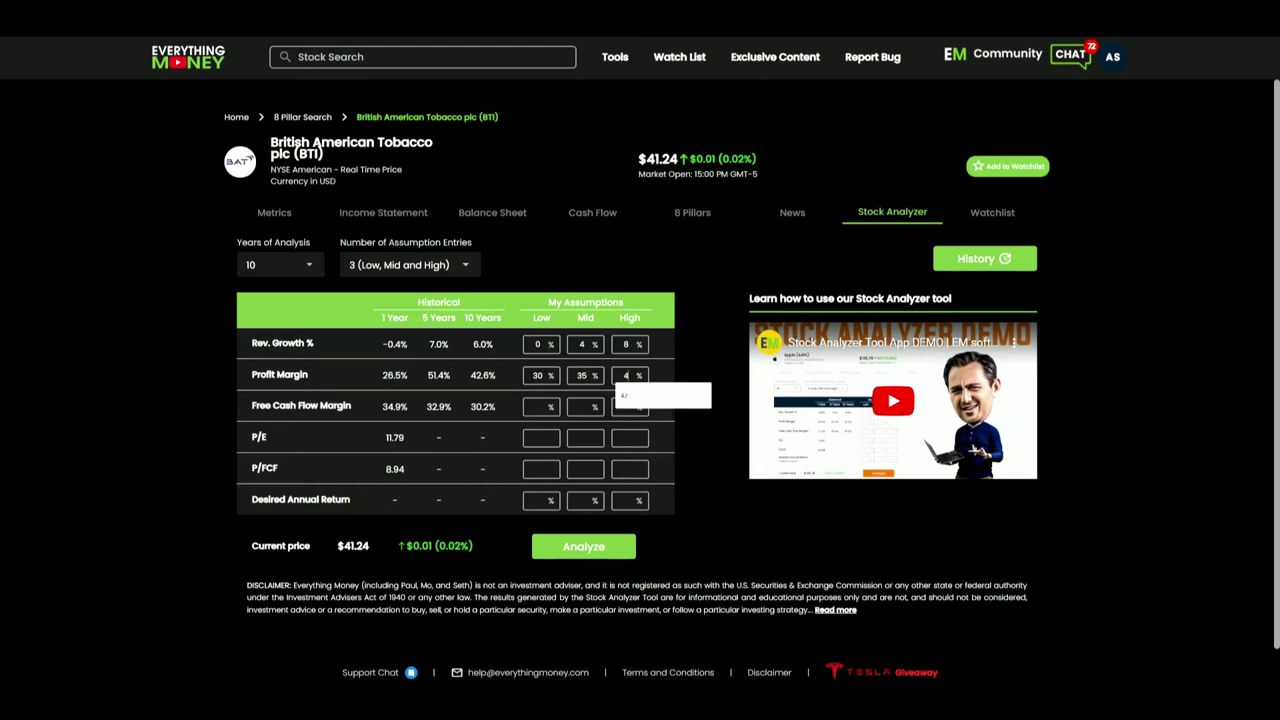
pyautogui.write('0')
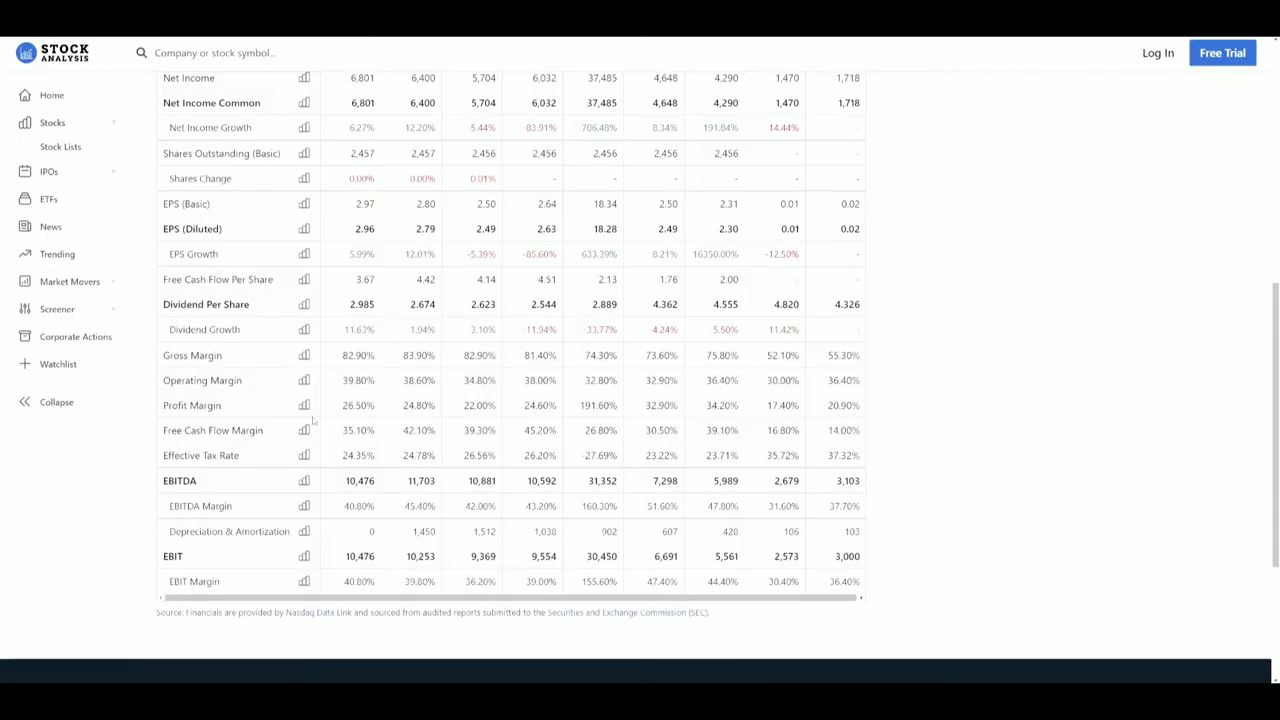
# Switch to the Stock Analysis site and review the company's annual income statement down to its profit margins
pyautogui.scroll(6, 335, 408)
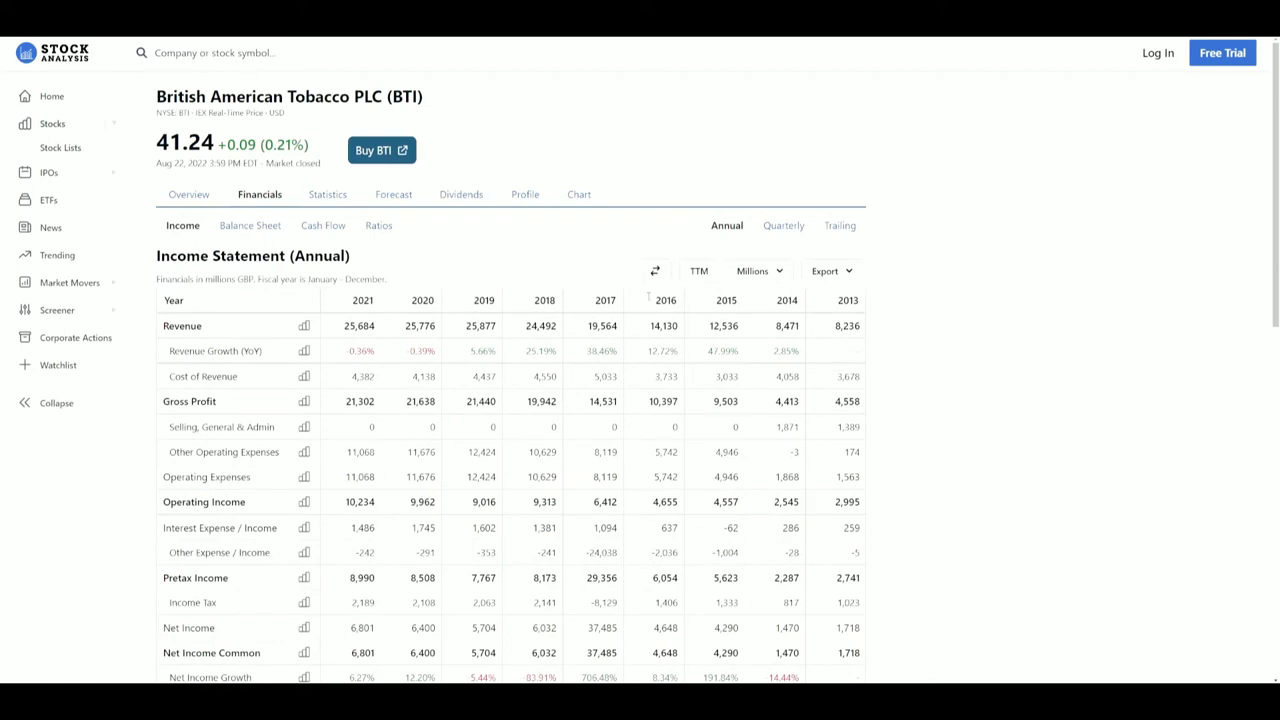
pyautogui.scroll(-5, 430, 321)
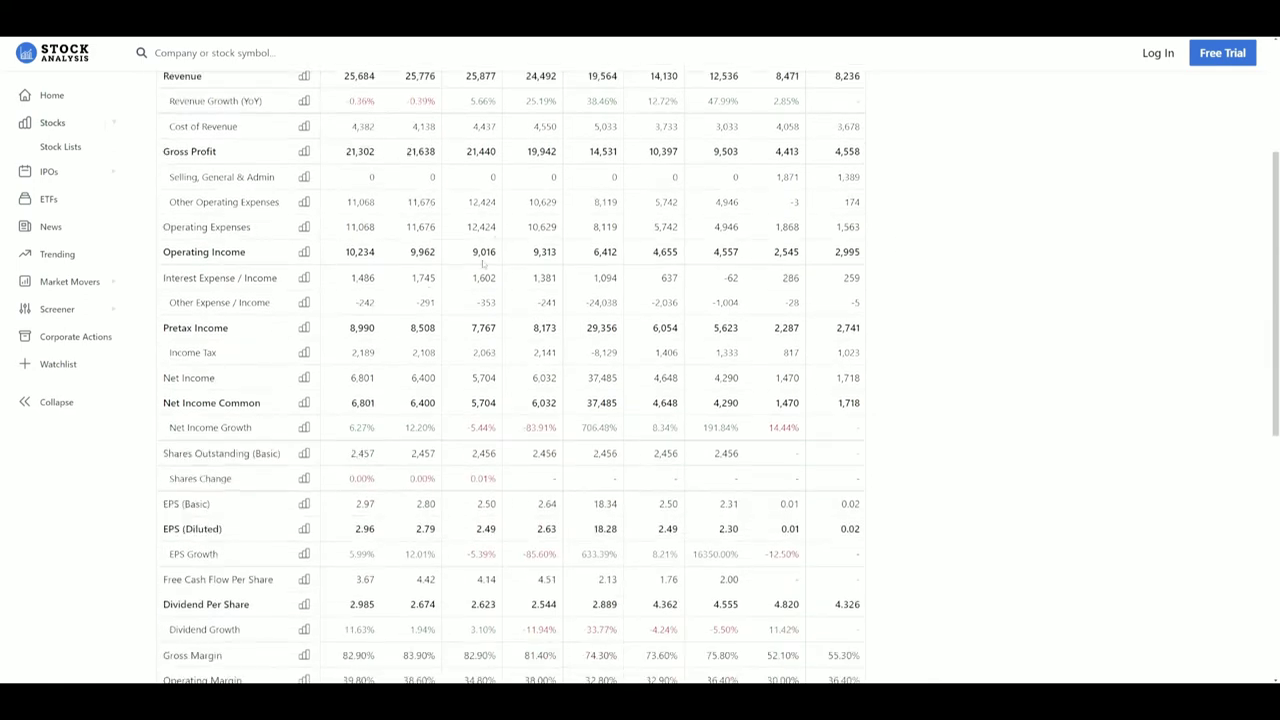
pyautogui.scroll(-2, 619, 317)
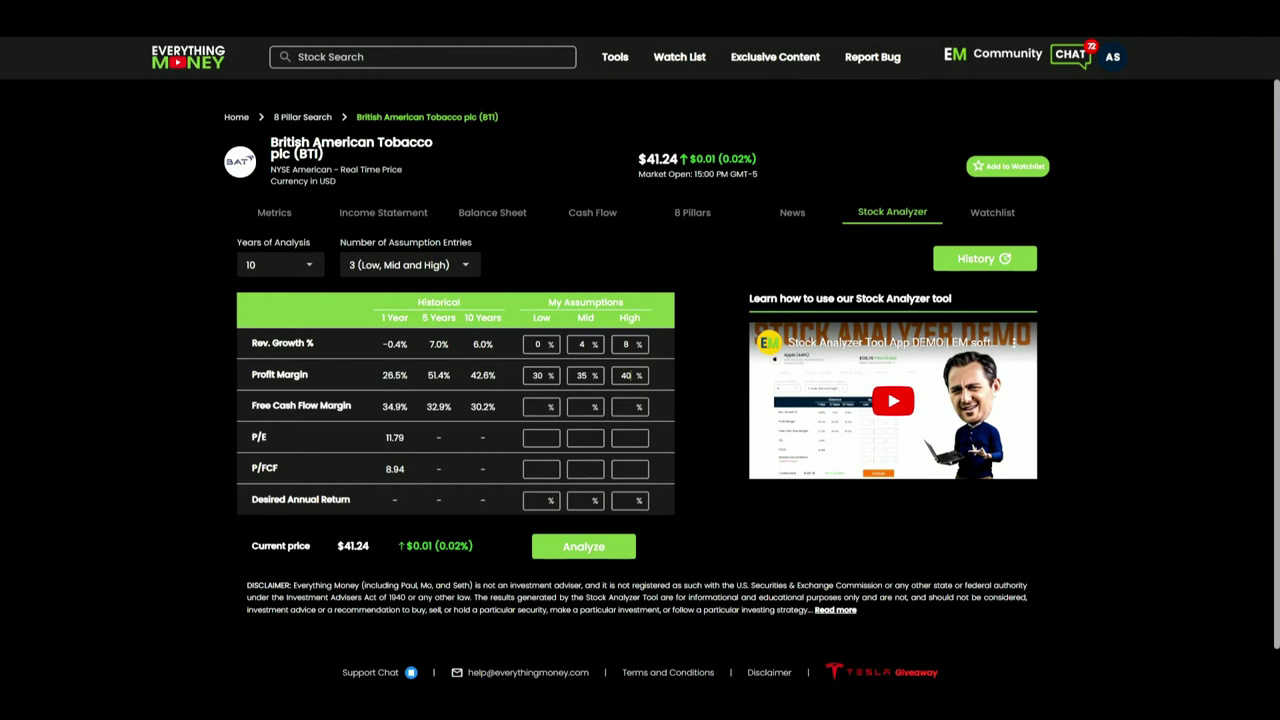
# Back in the Stock Analyzer, clear the low, mid and high profit margin assumptions
pyautogui.press('BackSpace')
pyautogui.press('BackSpace')
pyautogui.press('Tab')
pyautogui.press('BackSpace')
pyautogui.press('Tab')
pyautogui.press('BackSpace')
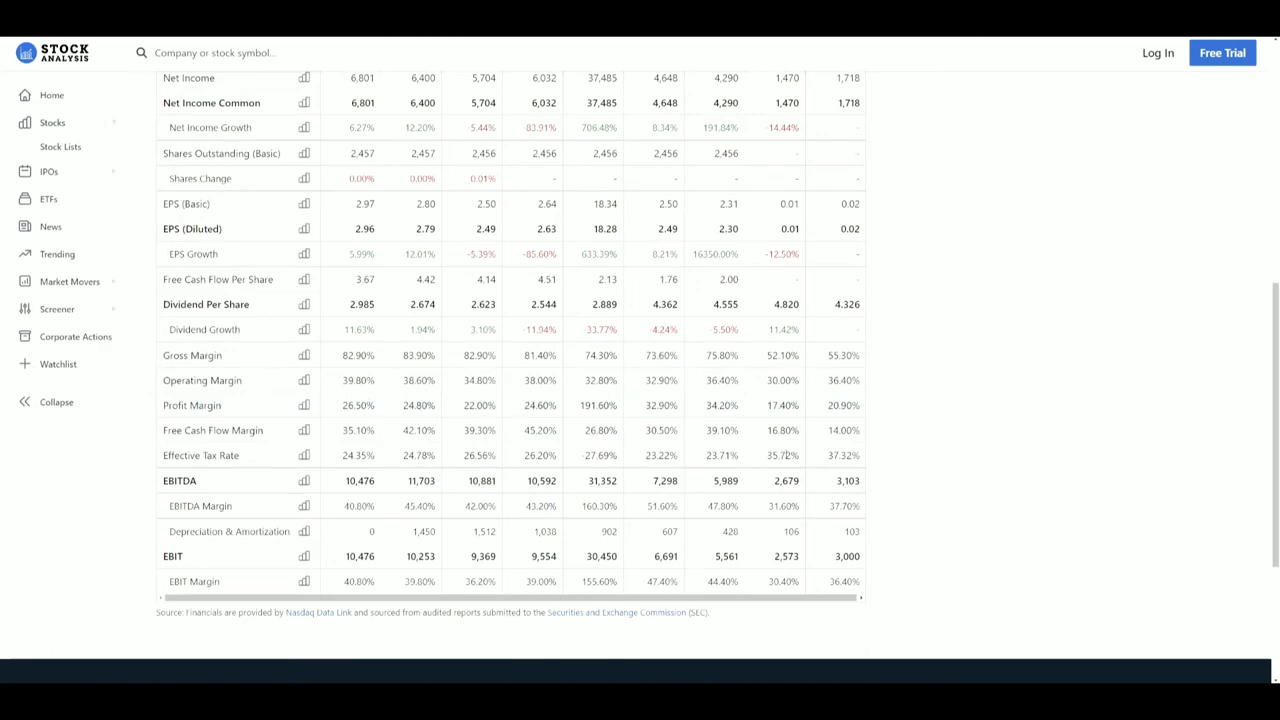
# Switch to roic.ai in a new browser tab, open British American Tobacco (BTI) and examine its long-term net profit margins
pyautogui.scroll(2, 473, 447)
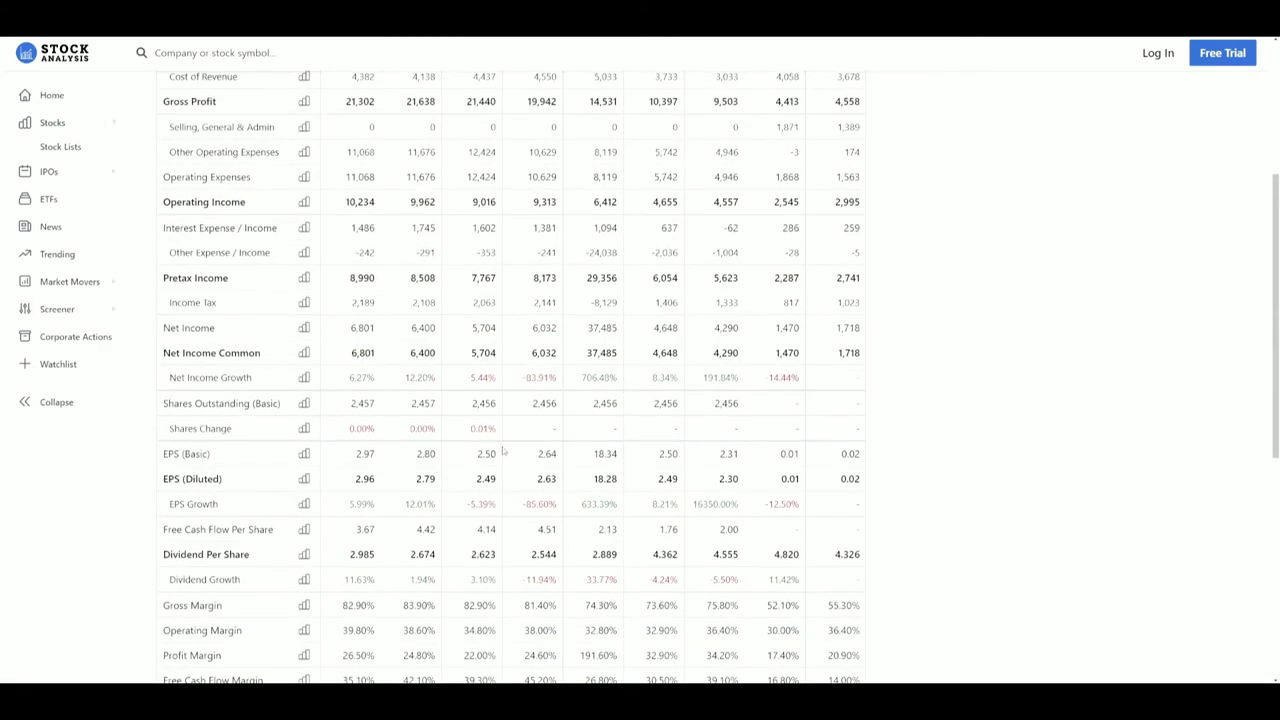
pyautogui.hotkey('ctrl', 't')
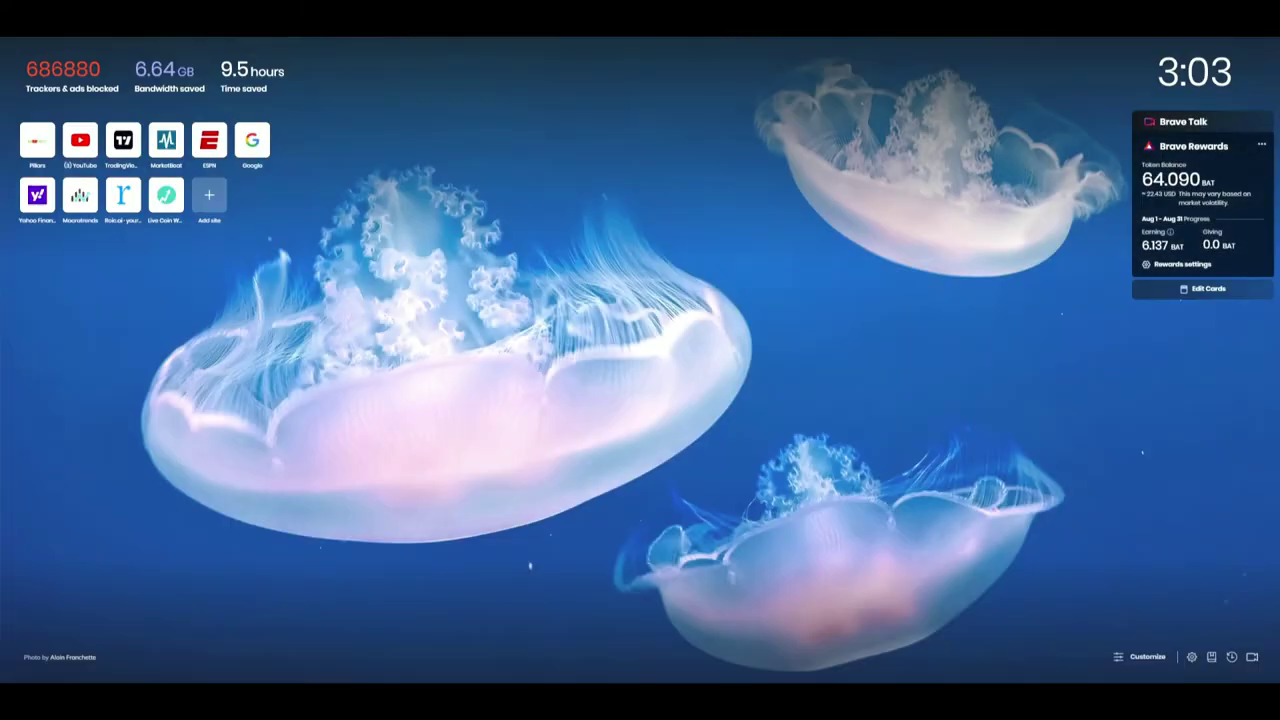
pyautogui.write('roic.ai')
pyautogui.press('Return')
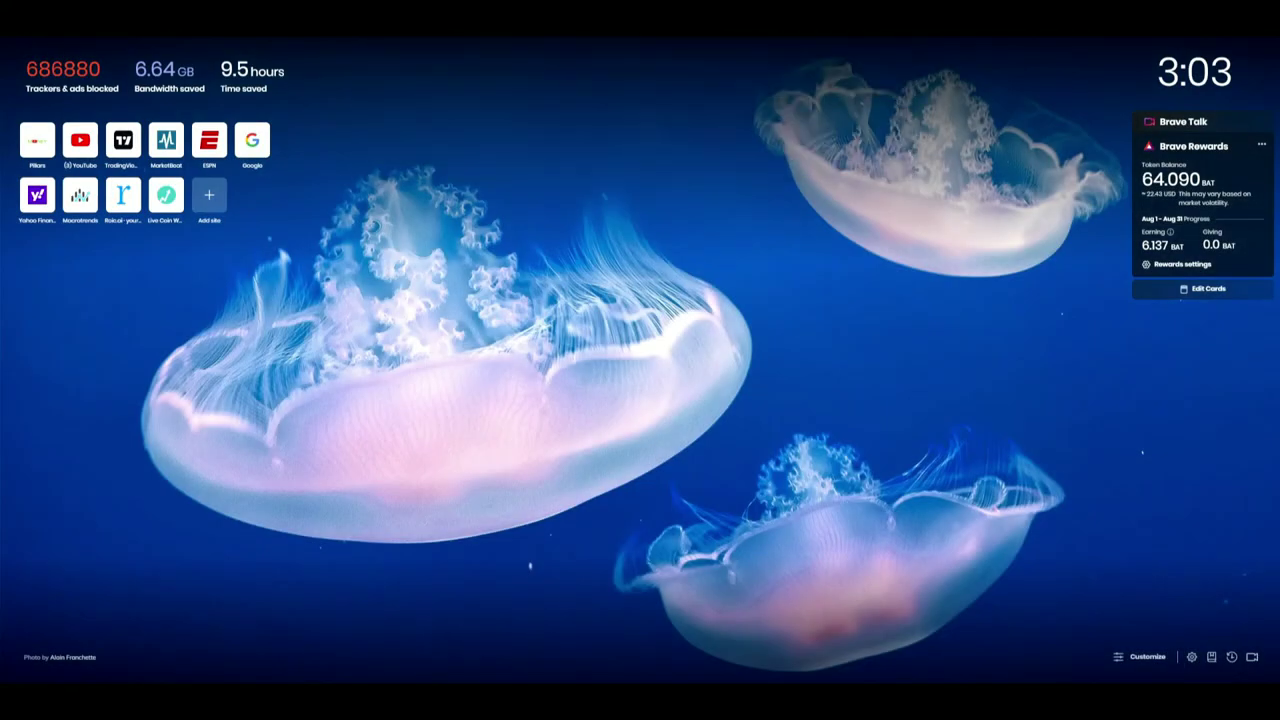
pyautogui.click(692, 335)
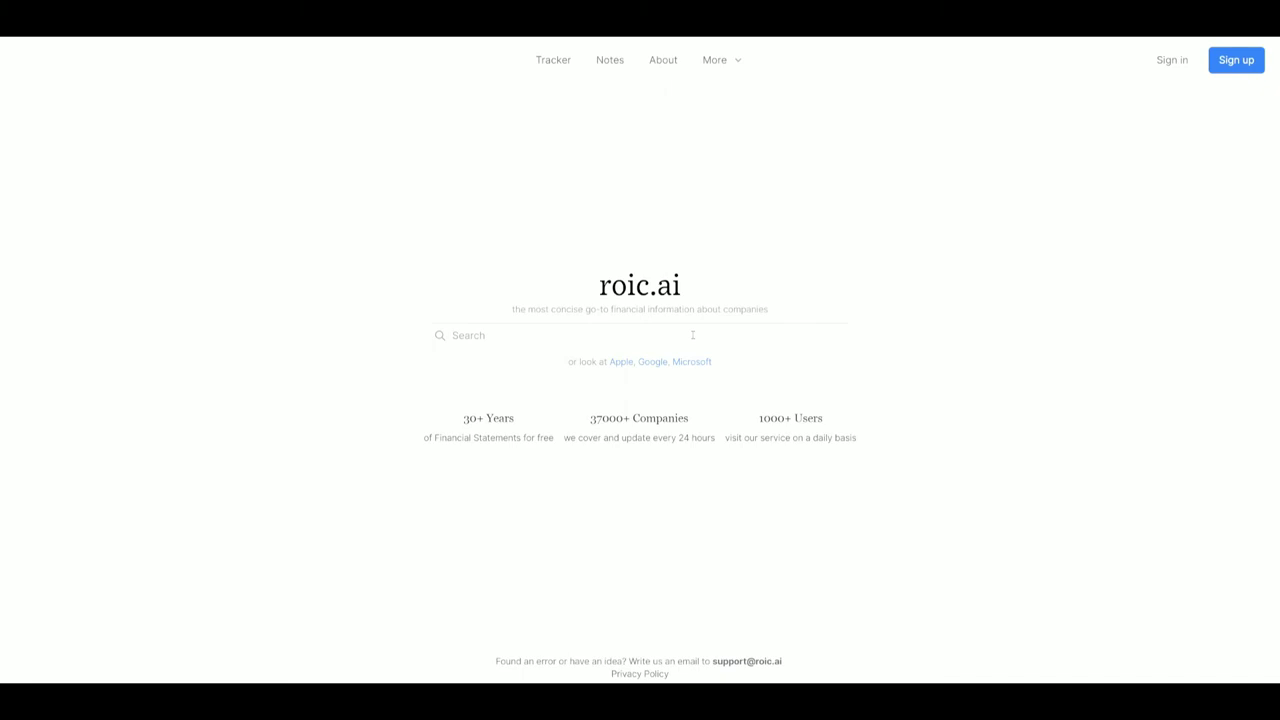
pyautogui.write('bti')
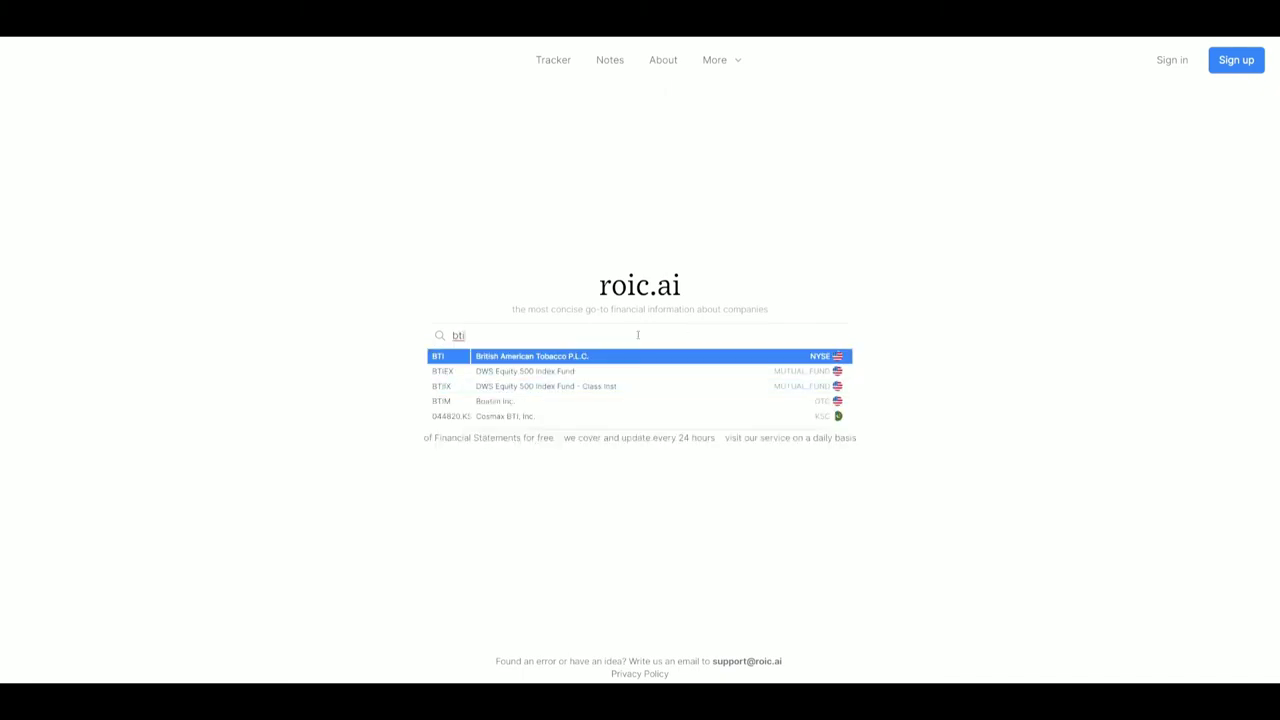
pyautogui.click(638, 360)
pyautogui.scroll(-5, 662, 388)
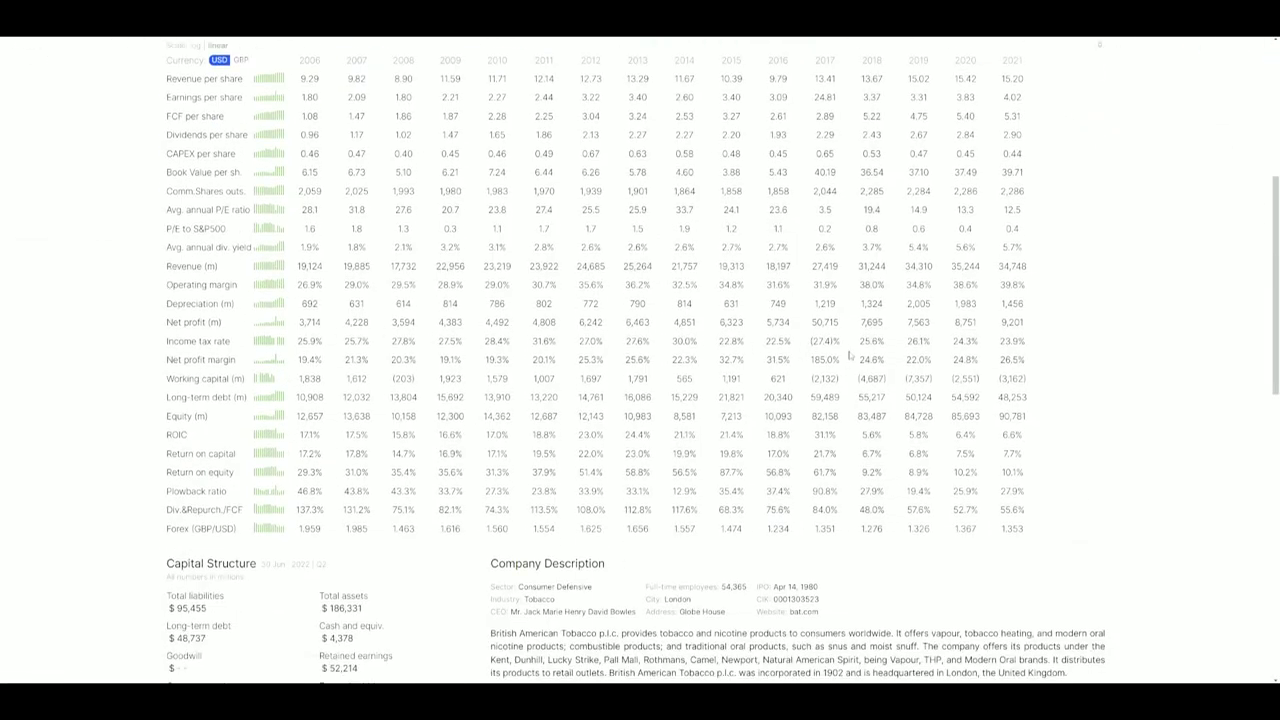
pyautogui.scroll(2, 845, 352)
pyautogui.scroll(-2, 850, 441)
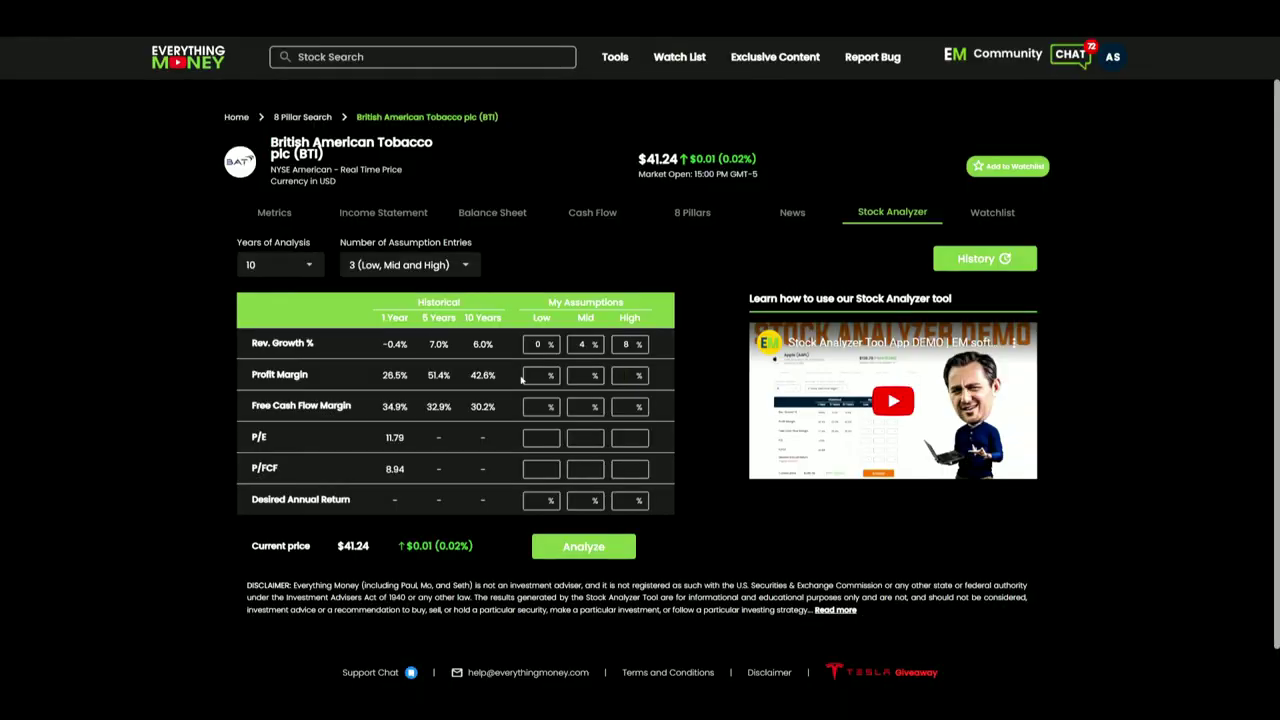
# Back in the Stock Analyzer, set the profit margin assumptions to 24% low, 26% mid and 28% high
pyautogui.click(538, 375)
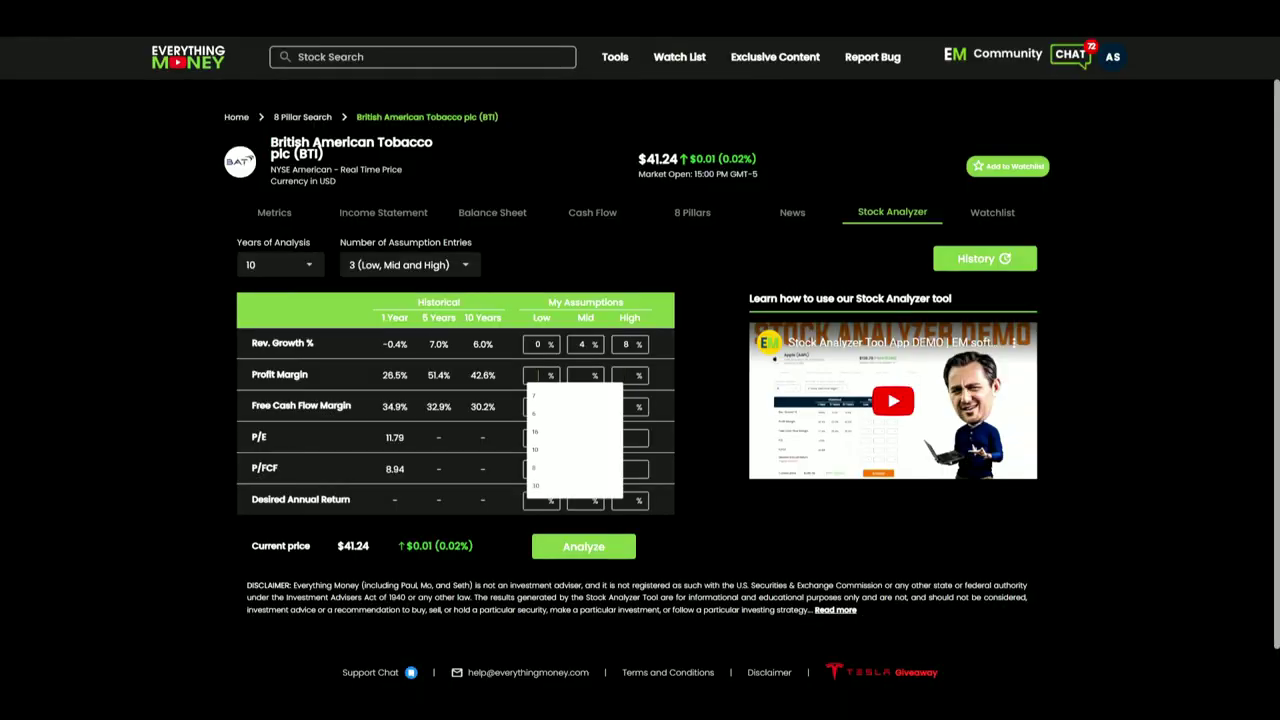
pyautogui.write('24')
pyautogui.press('Tab')
pyautogui.write('26')
pyautogui.press('Tab')
pyautogui.write('28')
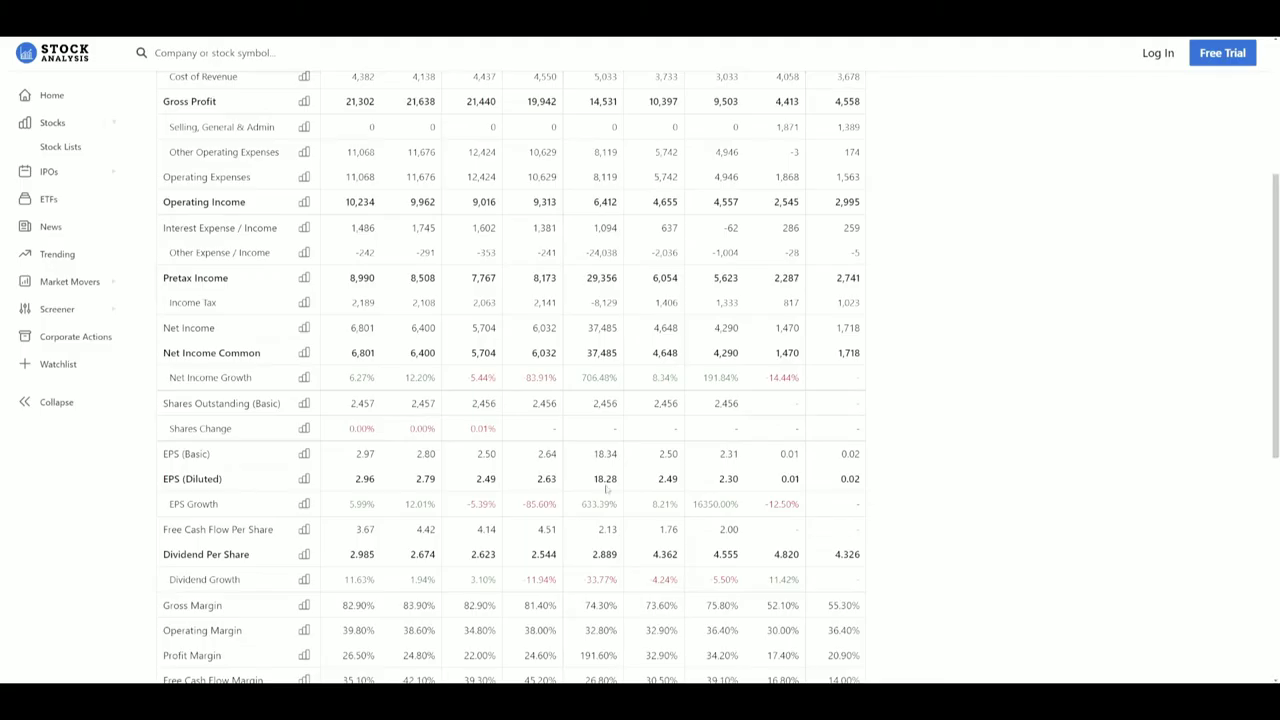
# Check the historical margins on Stock Analysis and set the analyzer's free cash flow margin assumptions to 32% low, 34% mid and 36% high
pyautogui.scroll(-3, 606, 488)
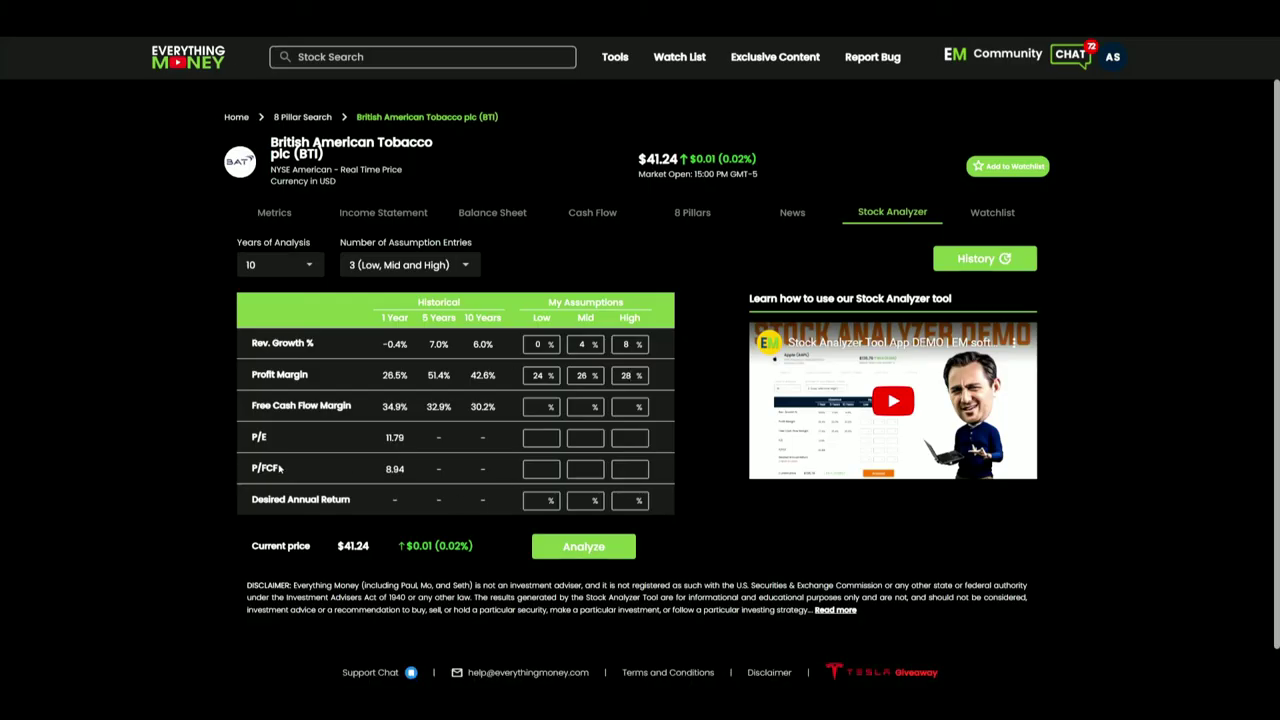
pyautogui.click(541, 407)
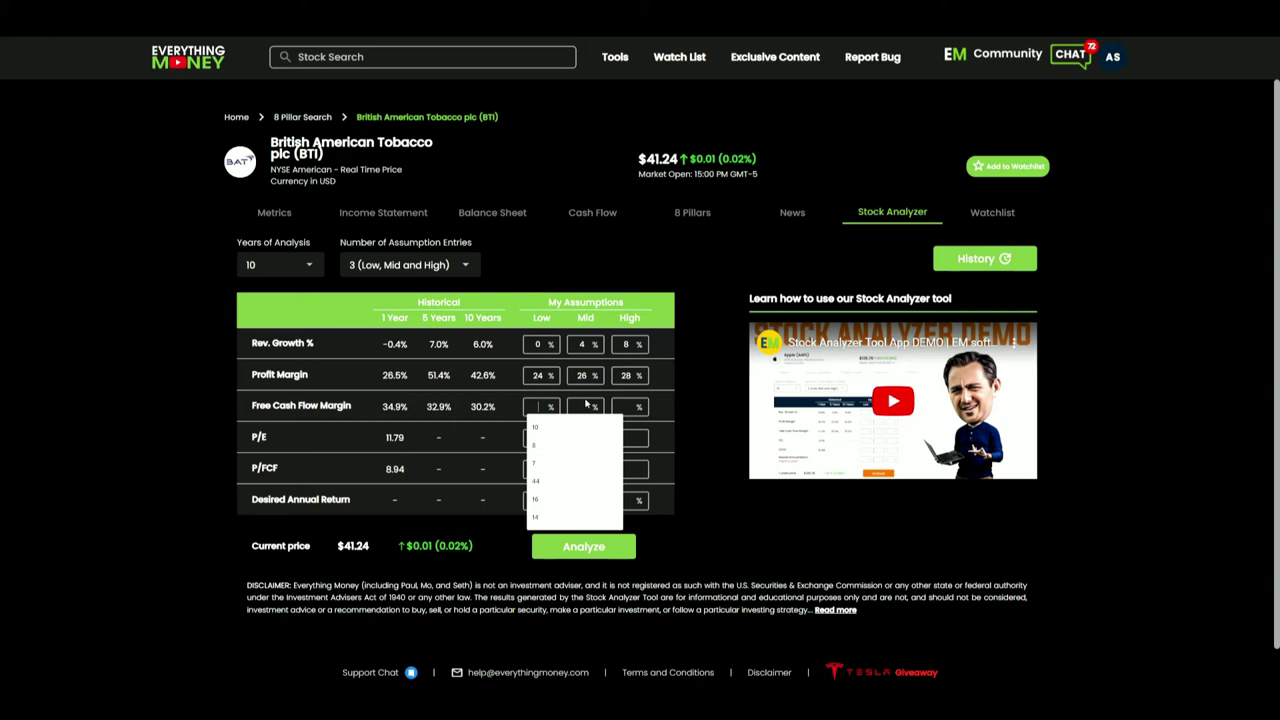
pyautogui.write('32')
pyautogui.press('Tab')
pyautogui.write('34')
pyautogui.press('Tab')
pyautogui.write('36')
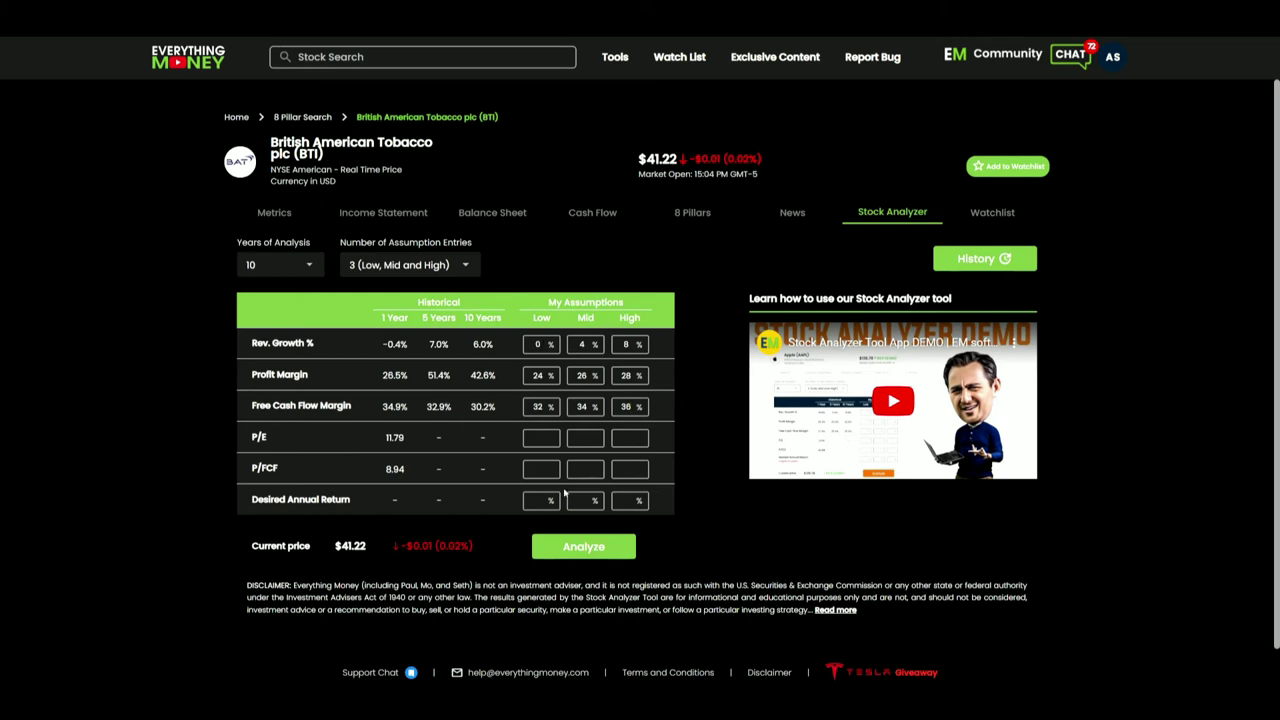
# Set the P/E assumptions to 10 low, 14 mid and 18 high
pyautogui.click(541, 437)
pyautogui.write('10')
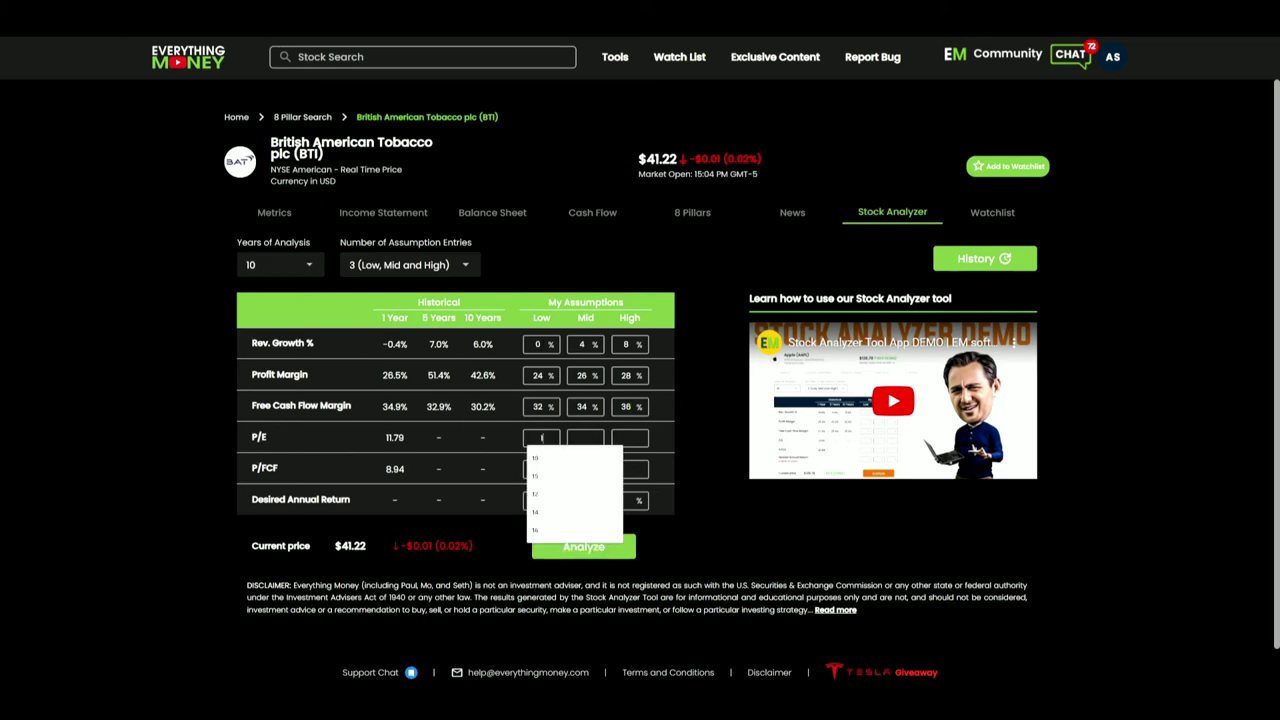
pyautogui.press('Tab')
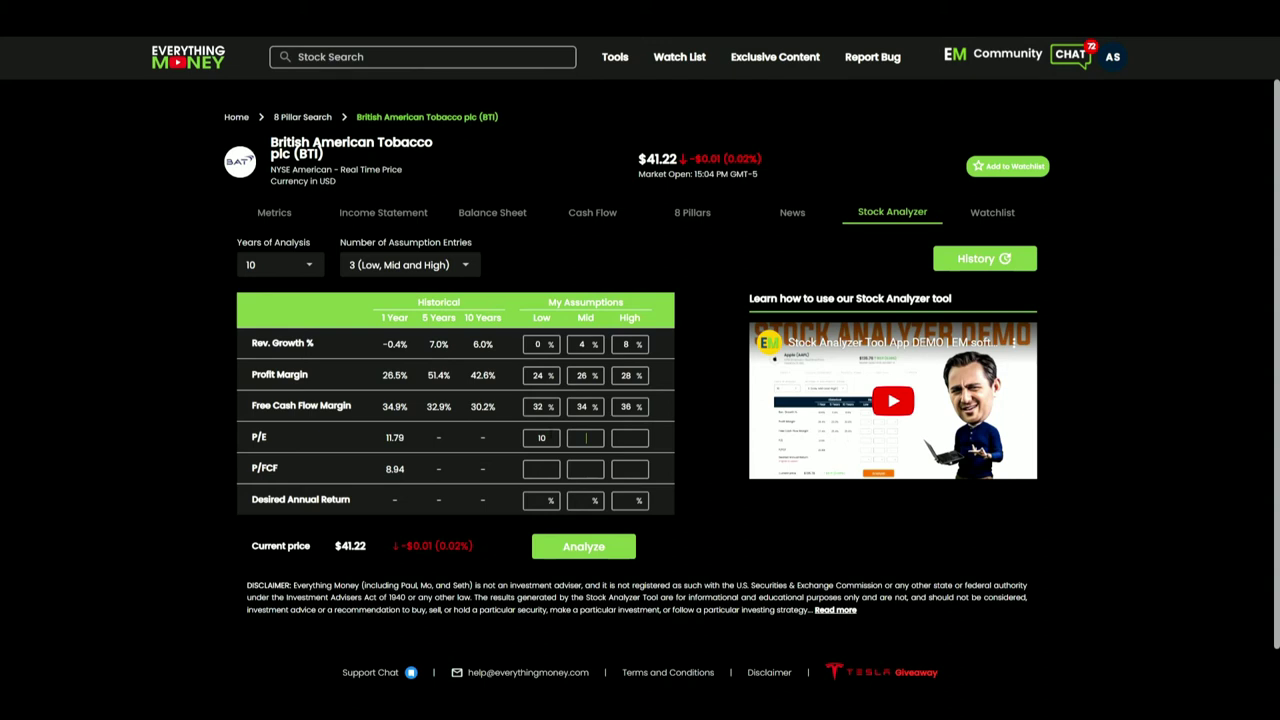
pyautogui.write('14')
pyautogui.write('18')
pyautogui.press('Tab')
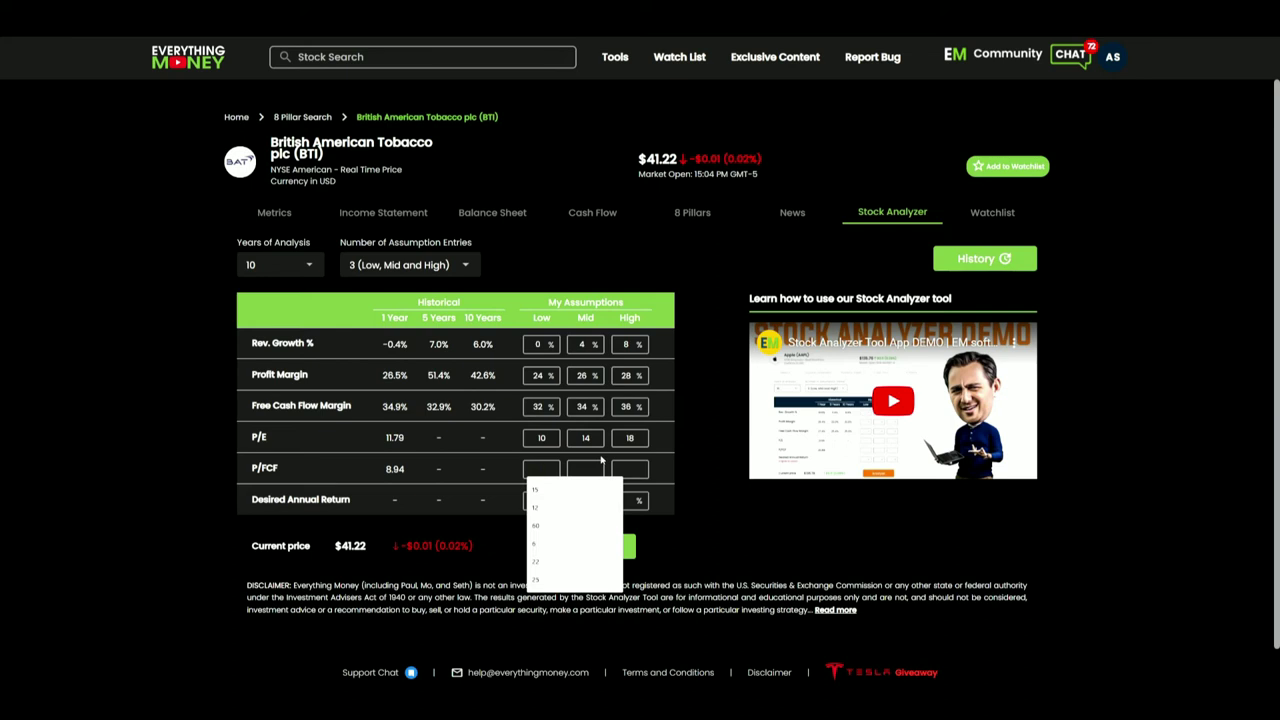
# Set the P/FCF assumptions to 6 low, 10 mid and 14 high
pyautogui.write('6')
pyautogui.press('Tab')
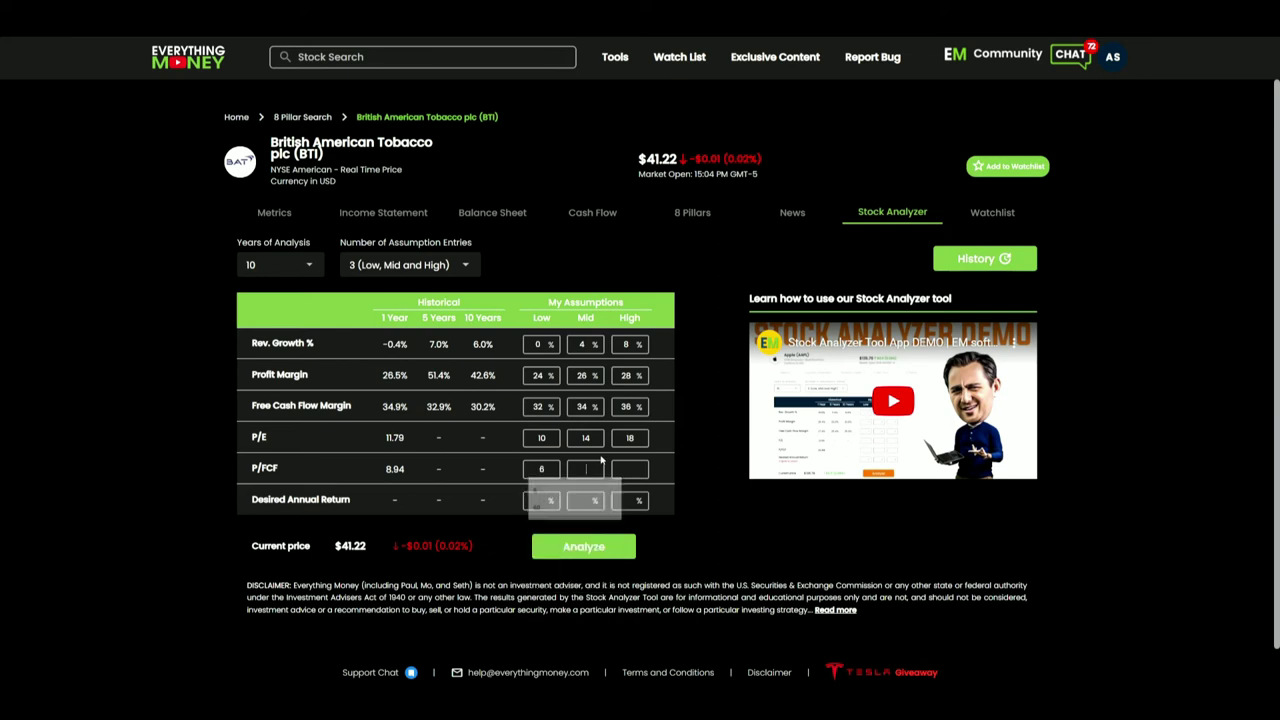
pyautogui.write('10')
pyautogui.press('Tab')
pyautogui.write('14')
pyautogui.press('Tab')
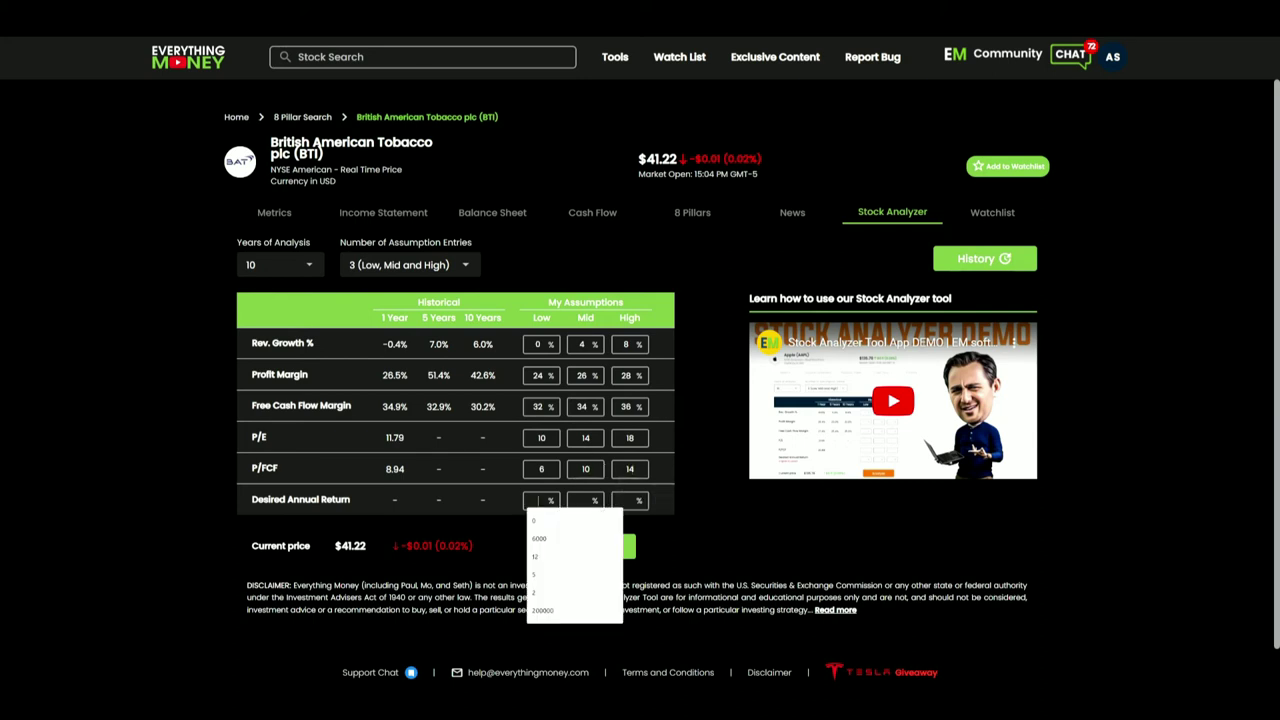
# Set the desired annual return to 15% for the low, mid and high cases
pyautogui.write('15')
pyautogui.press('Tab')
pyautogui.write('15')
pyautogui.press('Tab')
pyautogui.write('15')
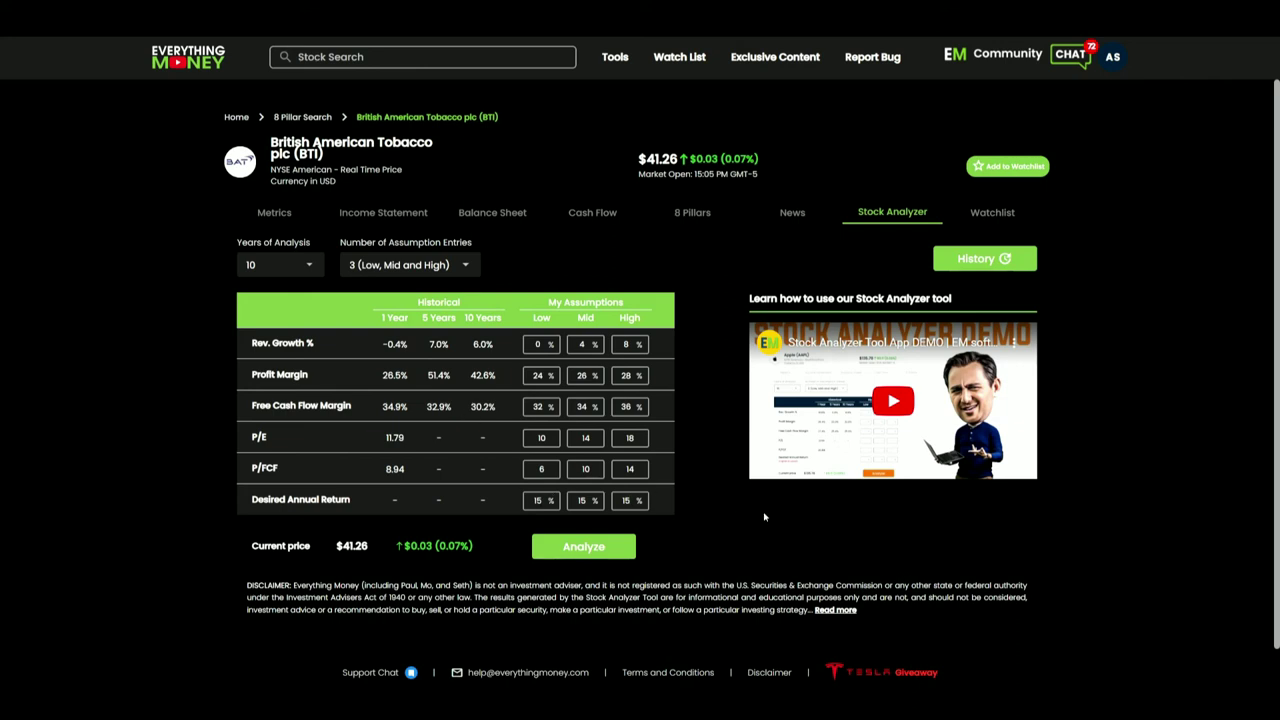
pyautogui.scroll(-1, 763, 517)
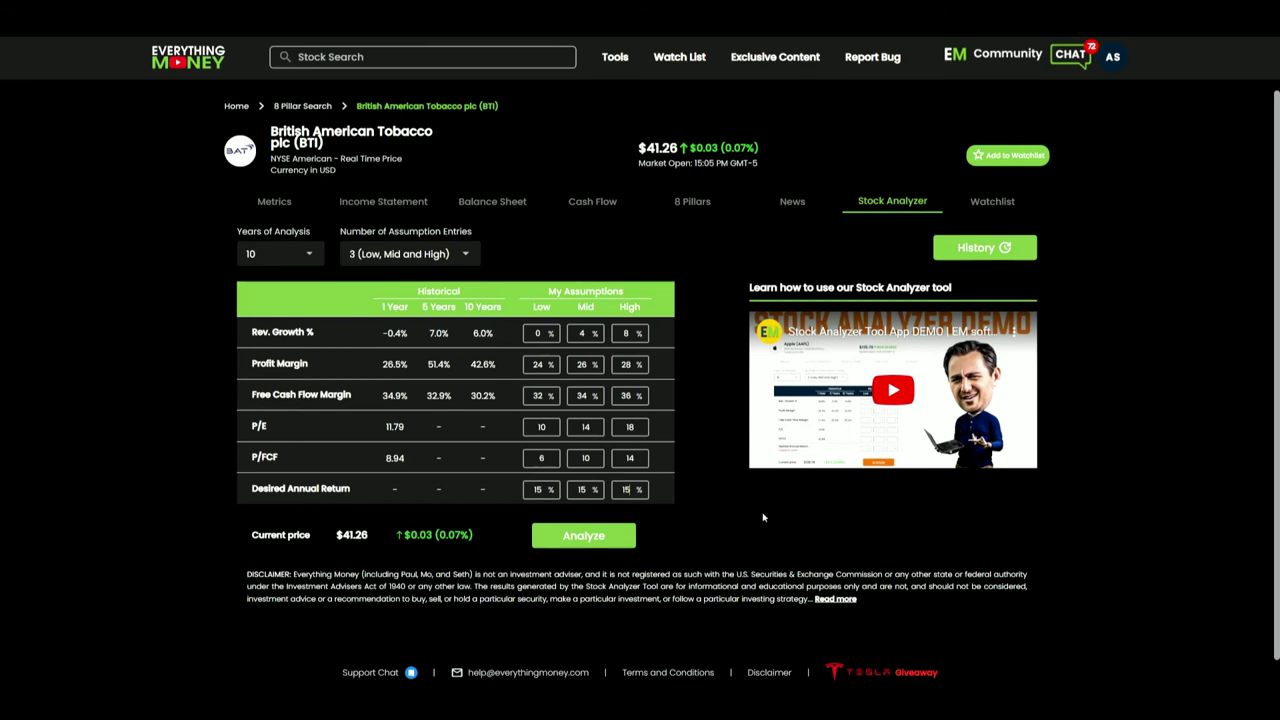
# Run the analysis with the entered assumptions and review the low, mid and high valuations
pyautogui.click(613, 546)
pyautogui.scroll(-2, 799, 437)
pyautogui.scroll(-2, 800, 436)
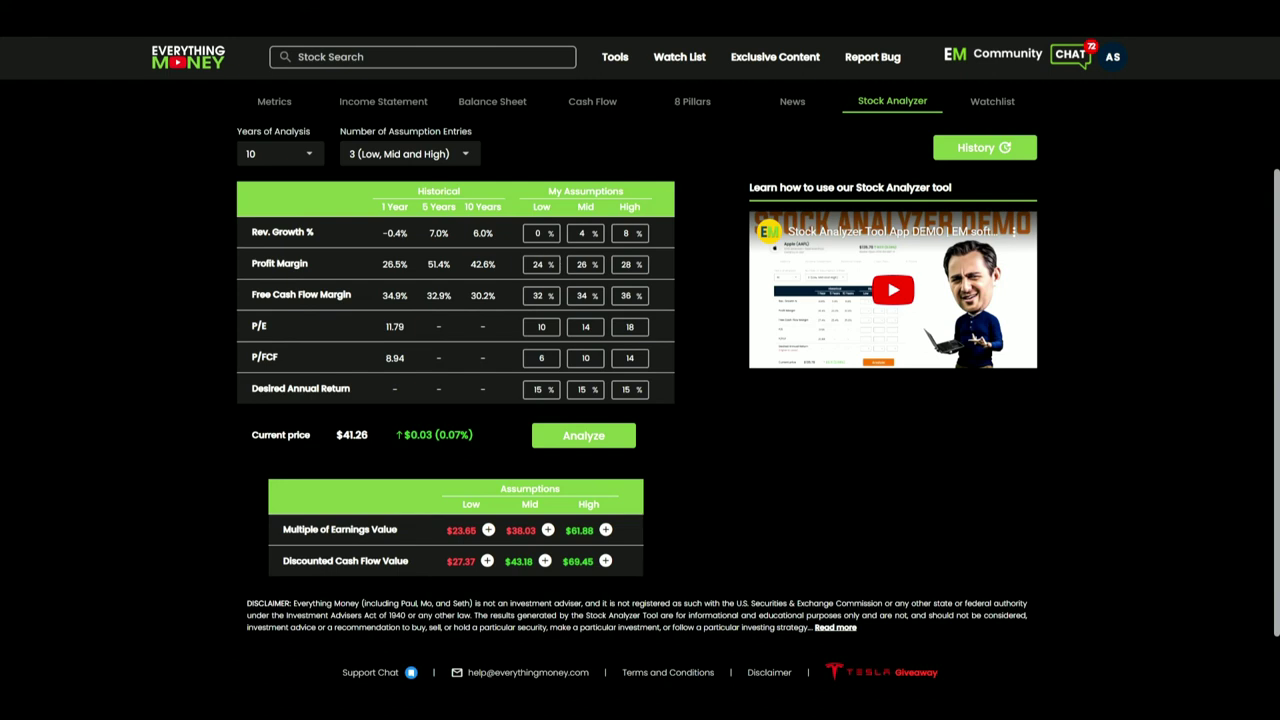
# Set the revenue growth assumptions to 2% low and 6% high, and the P/E assumptions to 12 low and 16 high
pyautogui.write('2')
pyautogui.press('Tab')
pyautogui.press('Tab')
pyautogui.write('612')
pyautogui.press('Tab')
pyautogui.press('Tab')
pyautogui.write('16')
# Set the P/FCF assumptions to 8 low and 12 high and rerun the analysis
pyautogui.press('Tab')
pyautogui.write('8')
pyautogui.press('Tab')
pyautogui.press('Tab')
pyautogui.write('12')
pyautogui.click(591, 437)
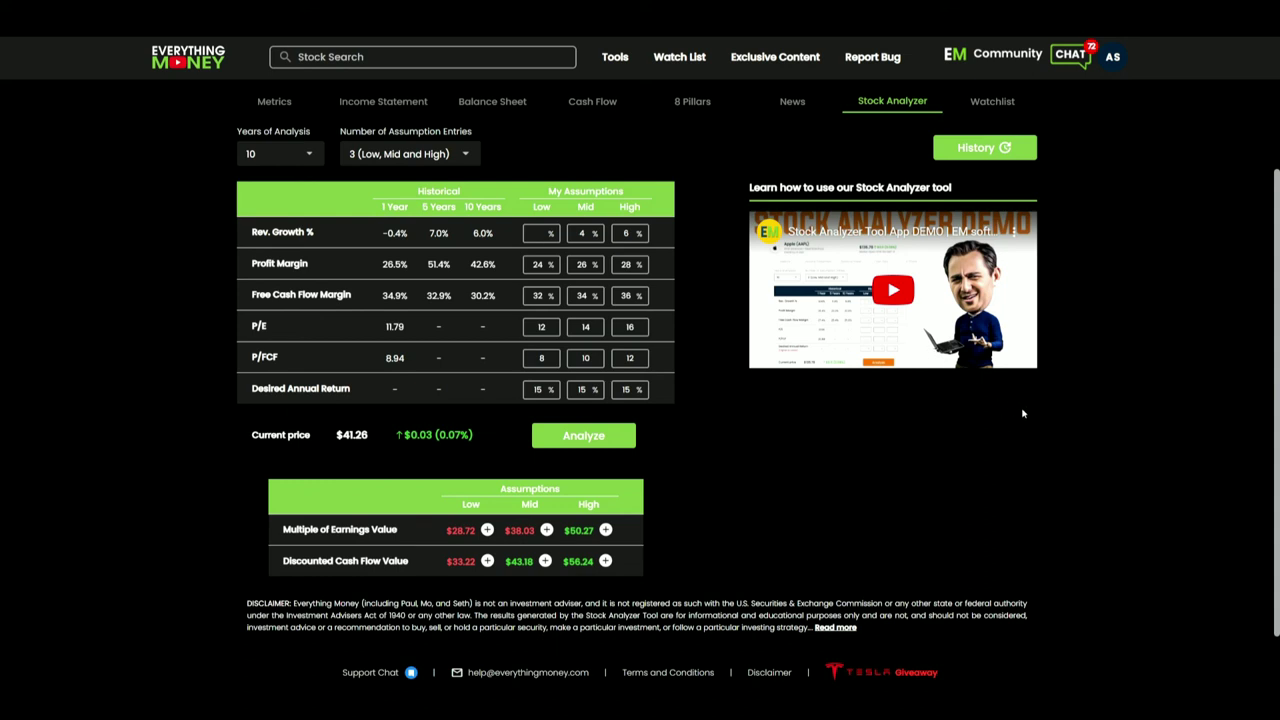
# Set the revenue growth assumptions to 0% low, 2% mid and 4% high
pyautogui.write('0')
pyautogui.press('Tab')
pyautogui.write('2')
pyautogui.press('Tab')
pyautogui.write('4')
pyautogui.press('Tab')
# Set the P/E assumptions to 10 low, 12 mid and 14 high
pyautogui.scroll(2, 634, 152)
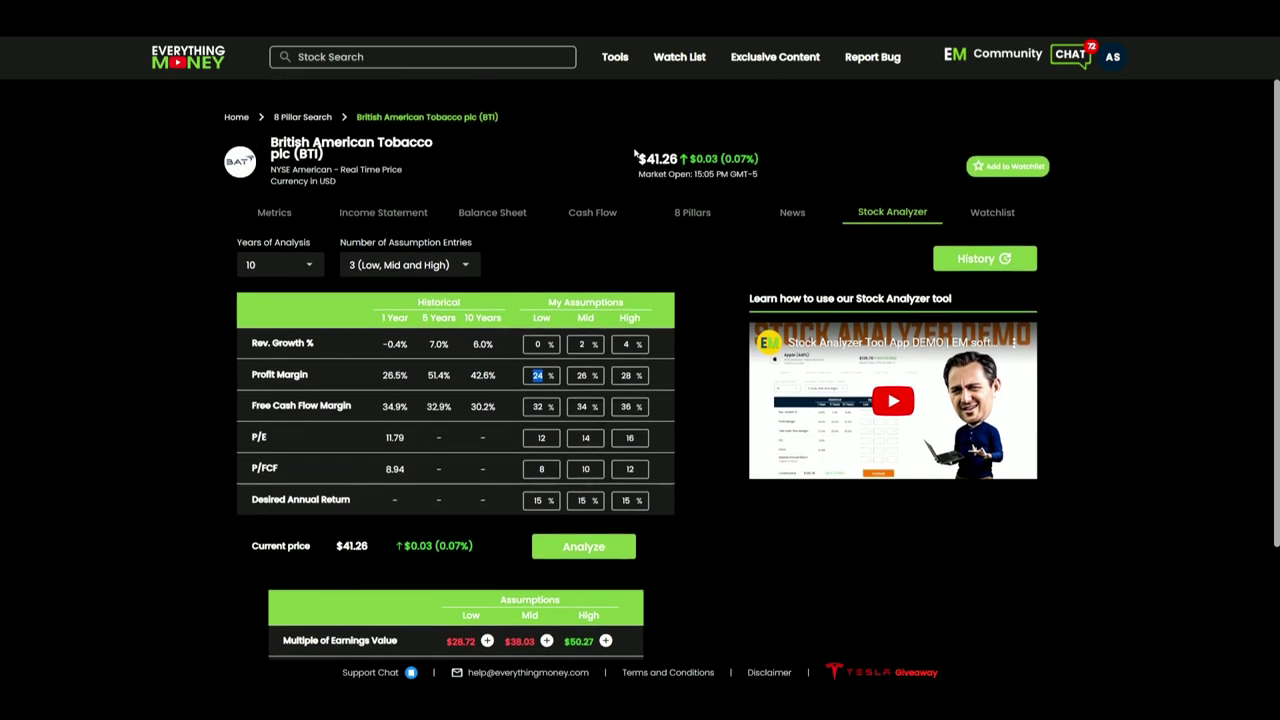
pyautogui.scroll(-2, 544, 531)
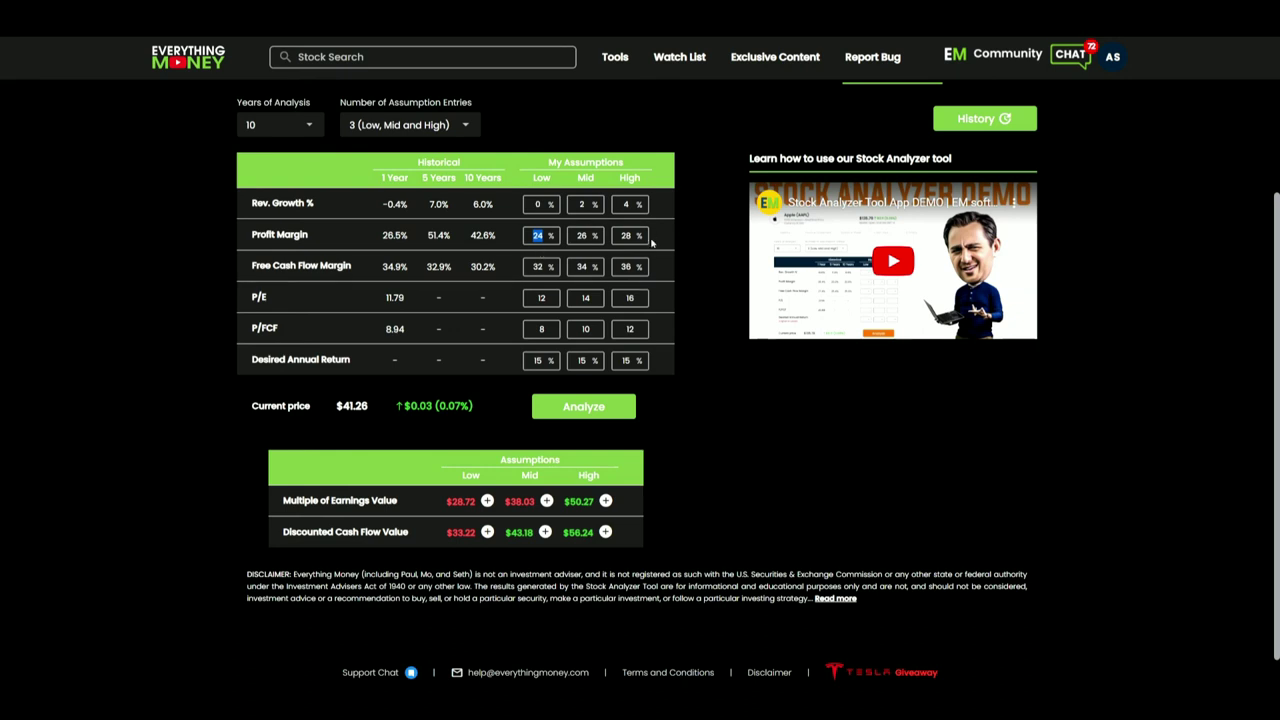
pyautogui.doubleClick(541, 297)
pyautogui.write('10')
pyautogui.press('Tab')
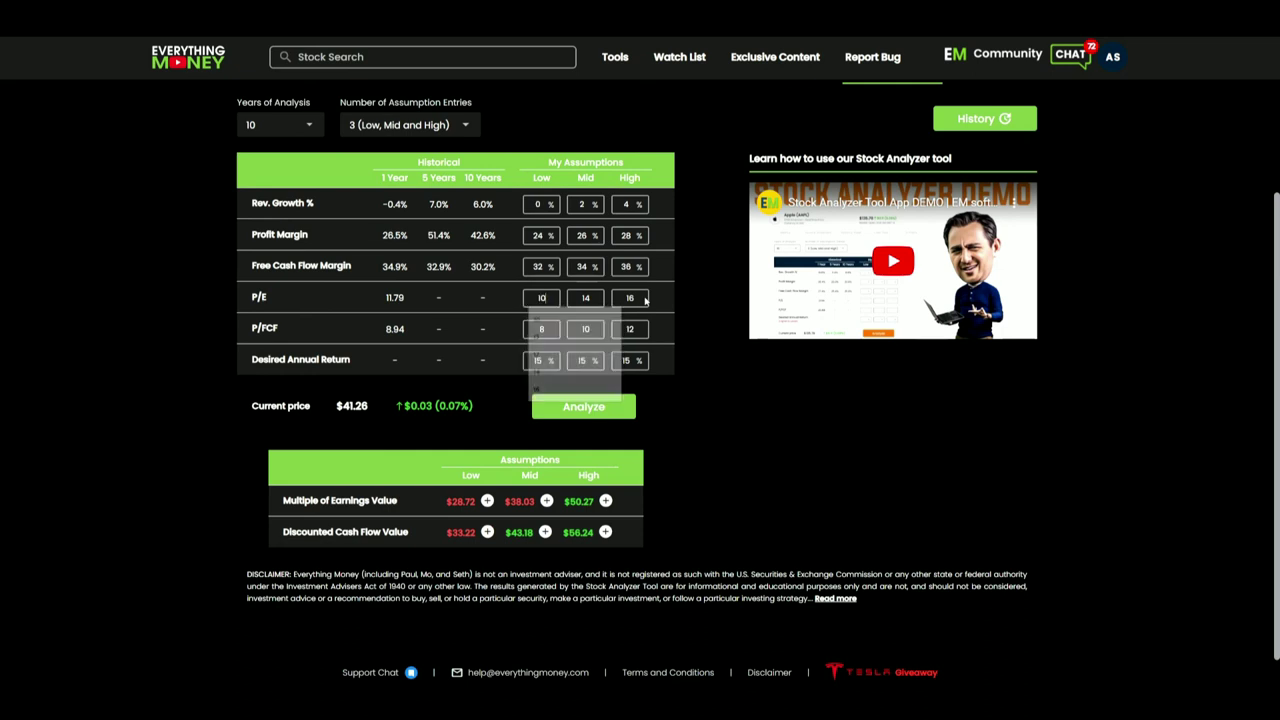
pyautogui.write('12')
pyautogui.press('Tab')
pyautogui.write('14')
pyautogui.press('Tab')
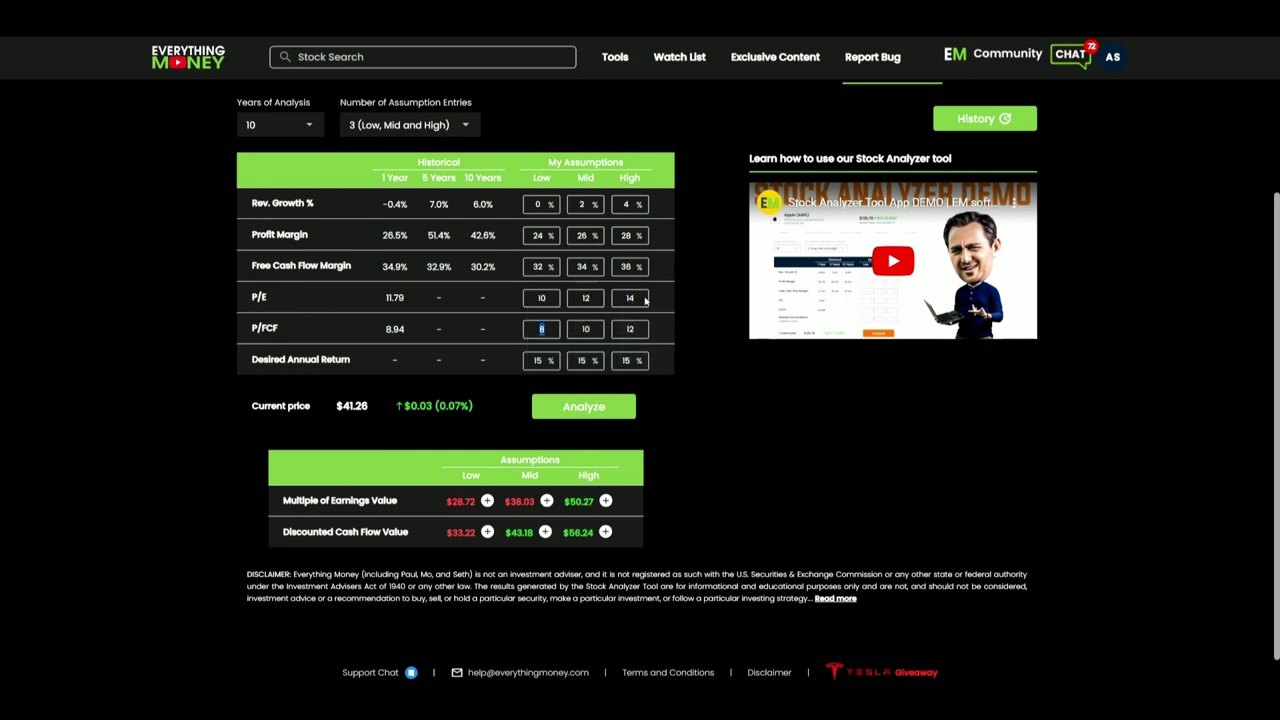
# Set the P/FCF assumptions to 6 low, 8 mid and 10 high and rerun the analysis
pyautogui.write('6')
pyautogui.press('Tab')
pyautogui.write('8')
pyautogui.press('Tab')
pyautogui.write('10')
pyautogui.click(583, 405)
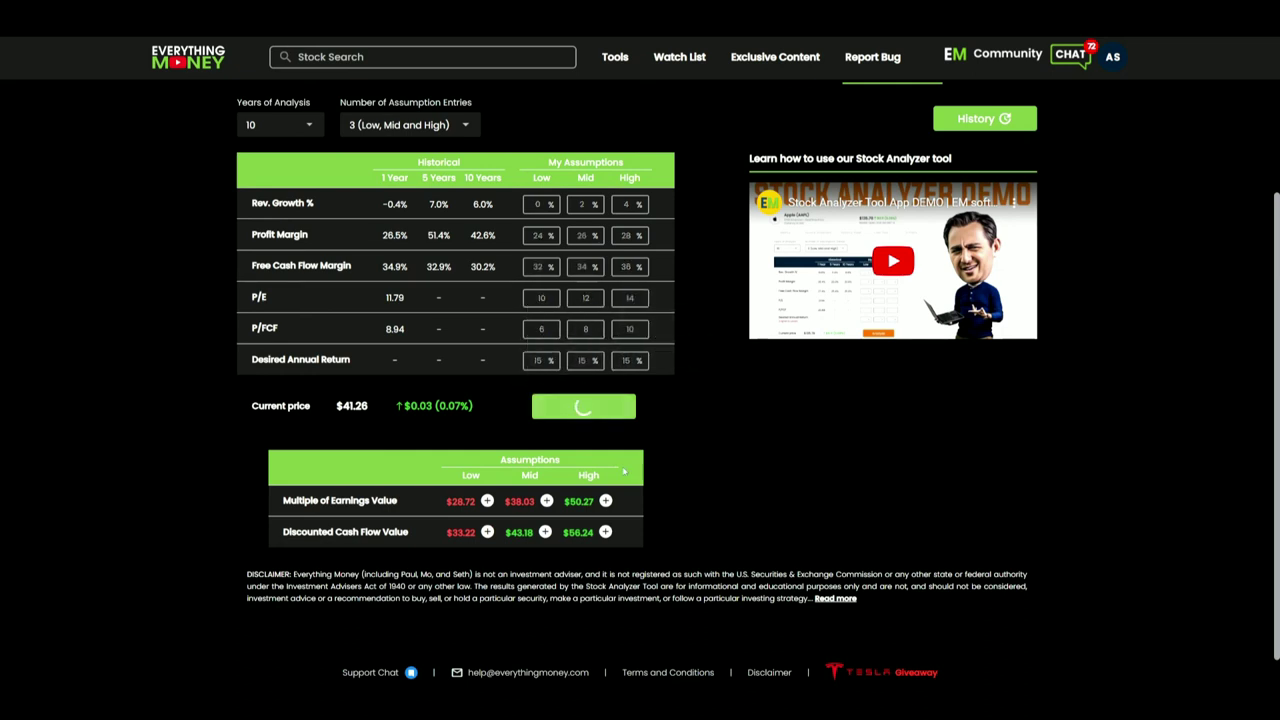
# From the mid discounted cash flow value, add a $35 below-price target alert for British American Tobacco and go to the watch list
pyautogui.click(546, 532)
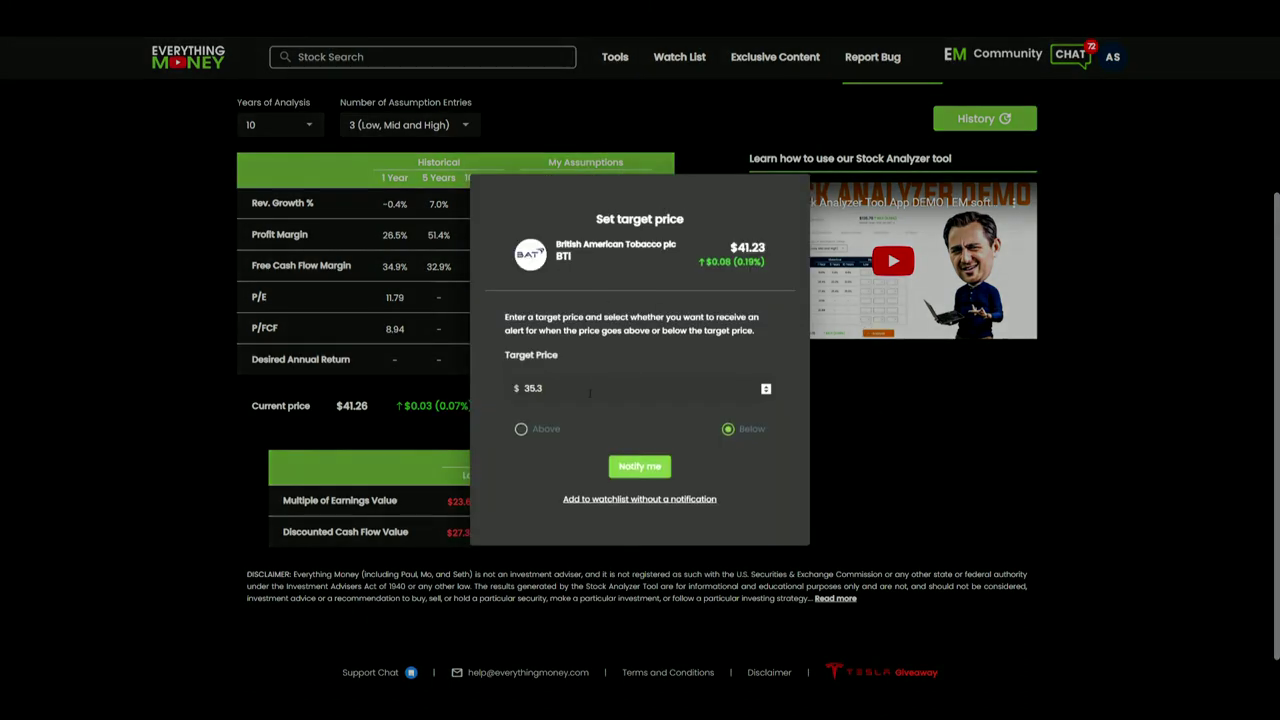
pyautogui.press('BackSpace')
pyautogui.press('BackSpace')
pyautogui.click(652, 466)
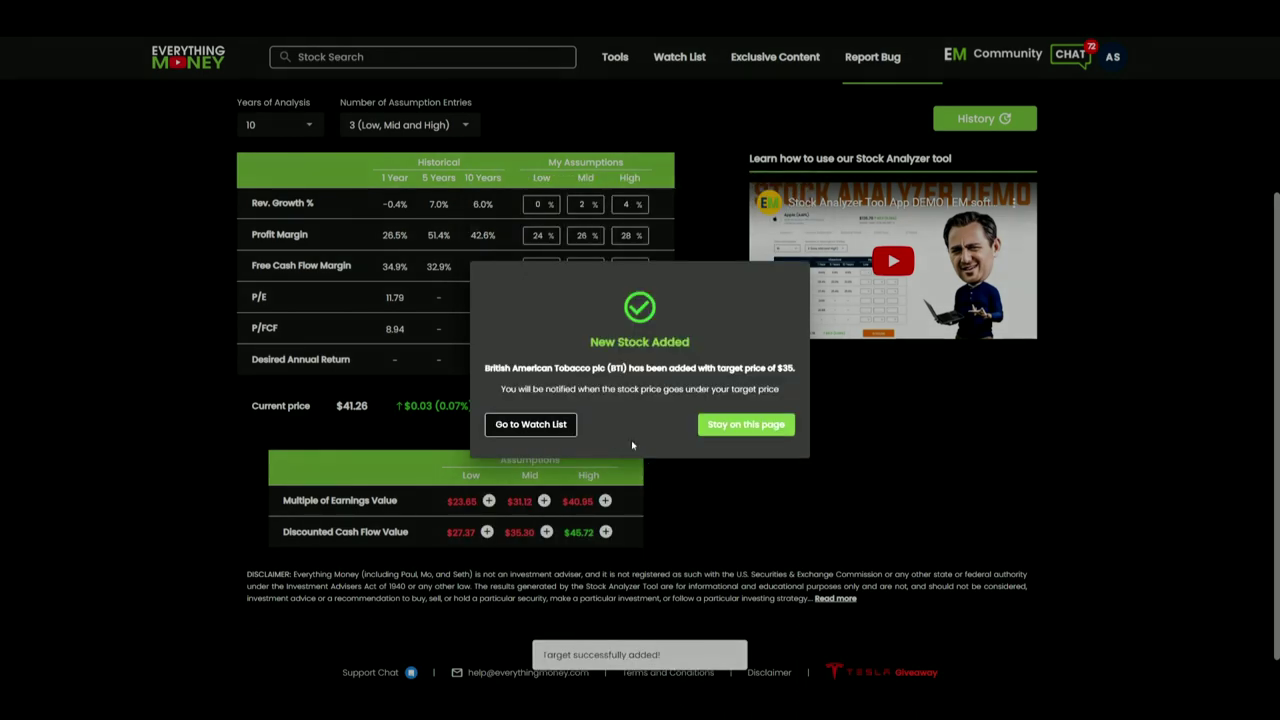
pyautogui.click(543, 428)
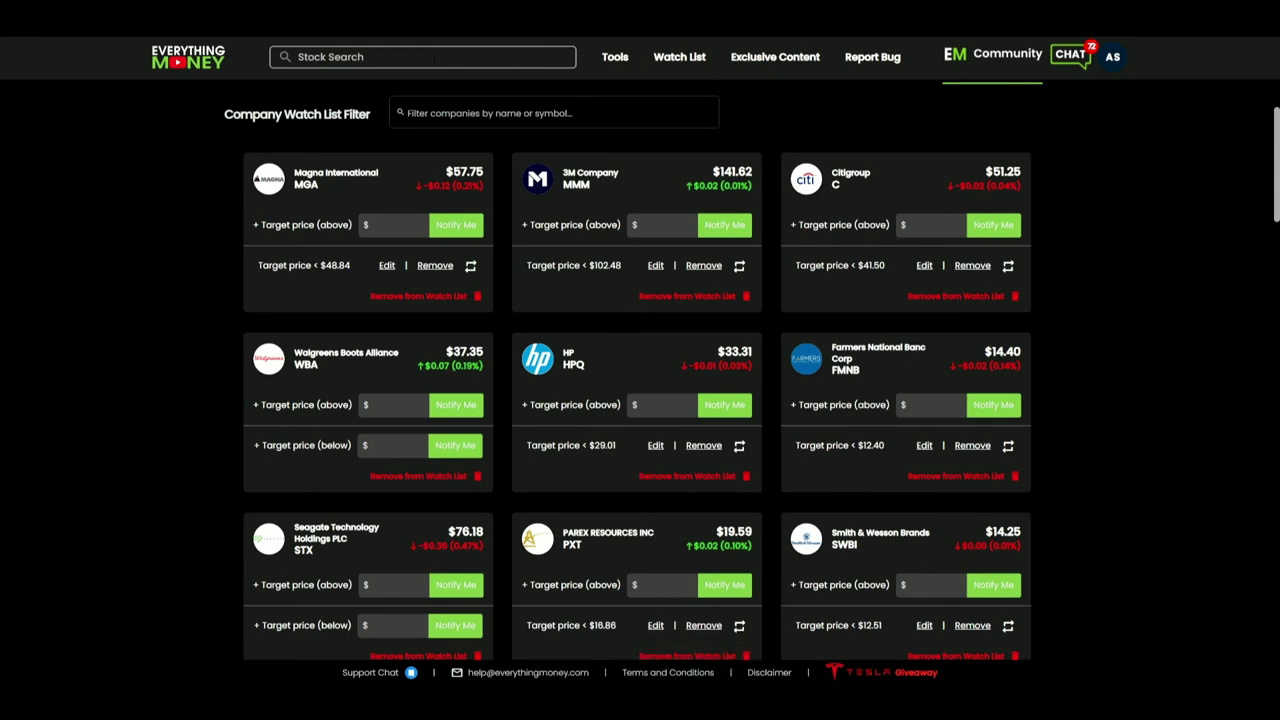
# Reopen British American Tobacco (BTI) in the Stock Analyzer and review its assumptions and valuations
pyautogui.click(425, 58)
pyautogui.click(396, 108)
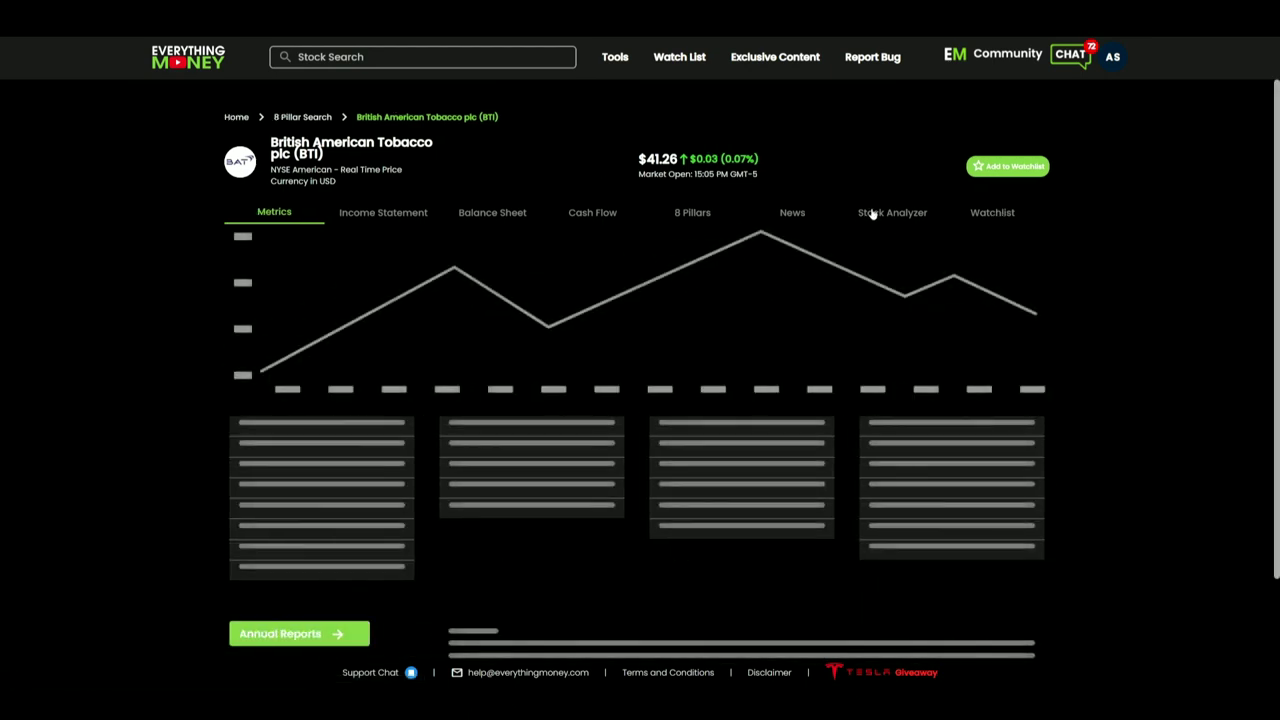
pyautogui.click(893, 212)
pyautogui.scroll(-2, 650, 416)
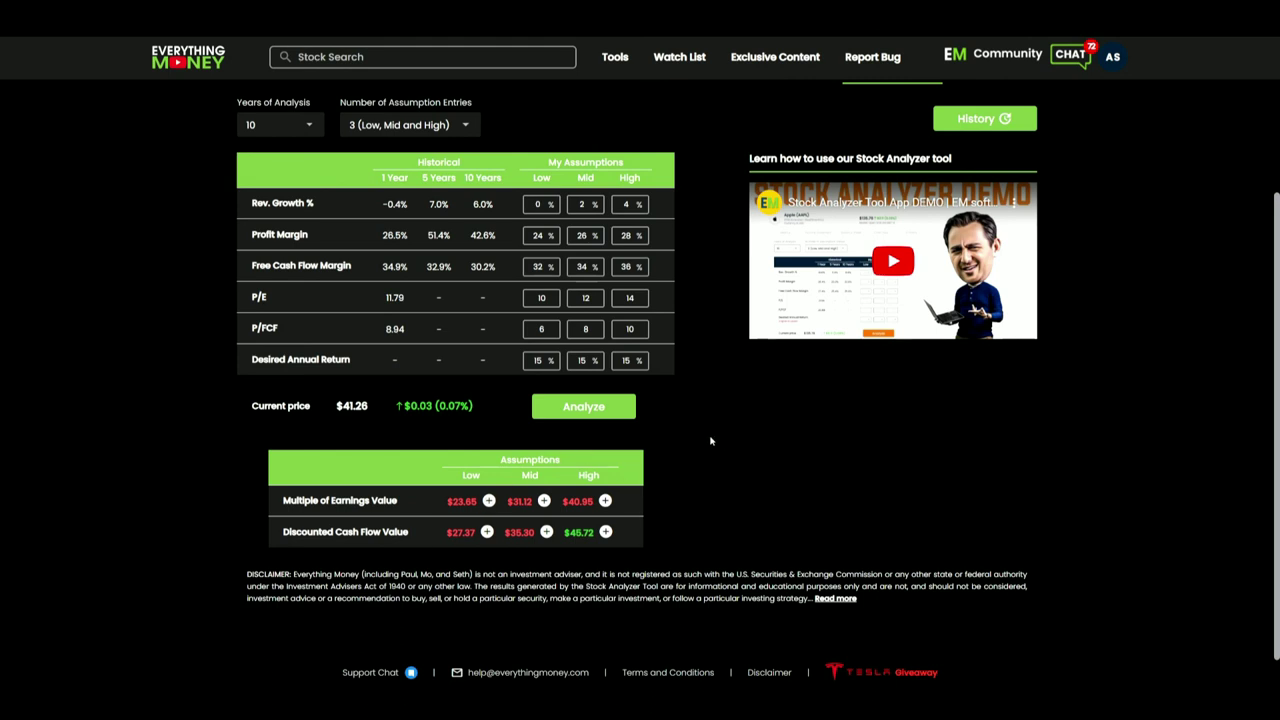
pyautogui.scroll(2, 720, 440)
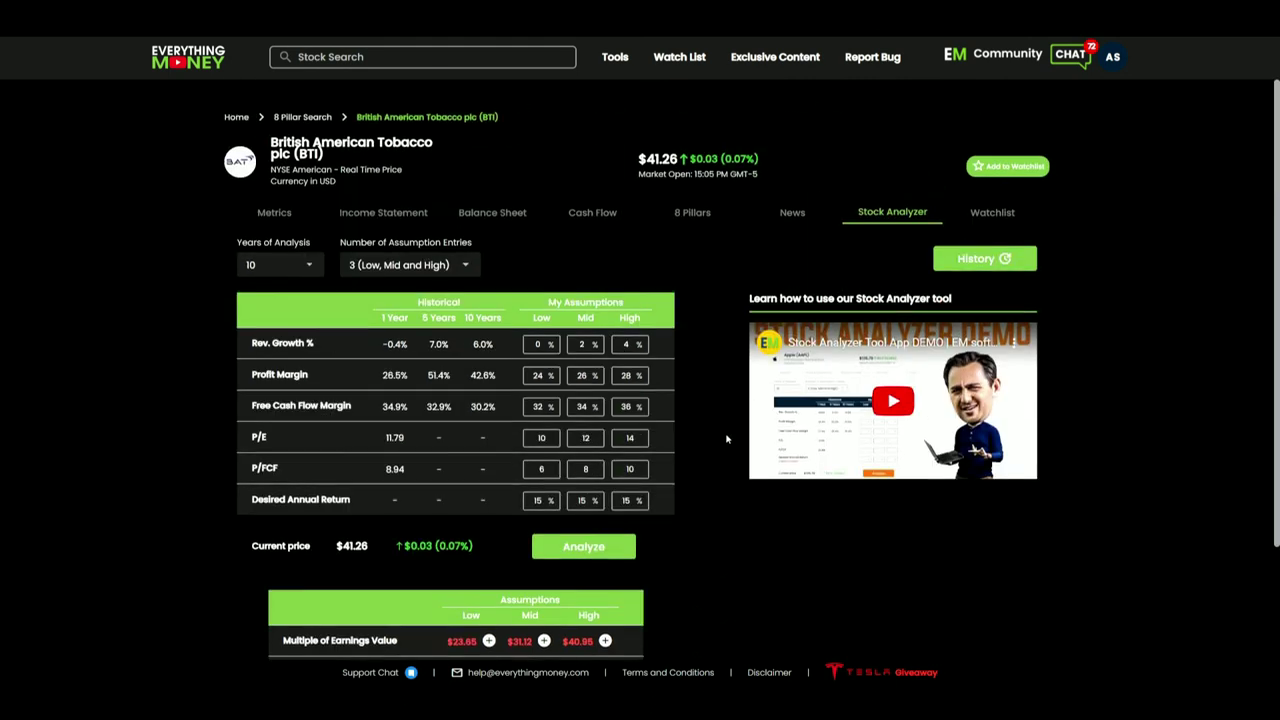